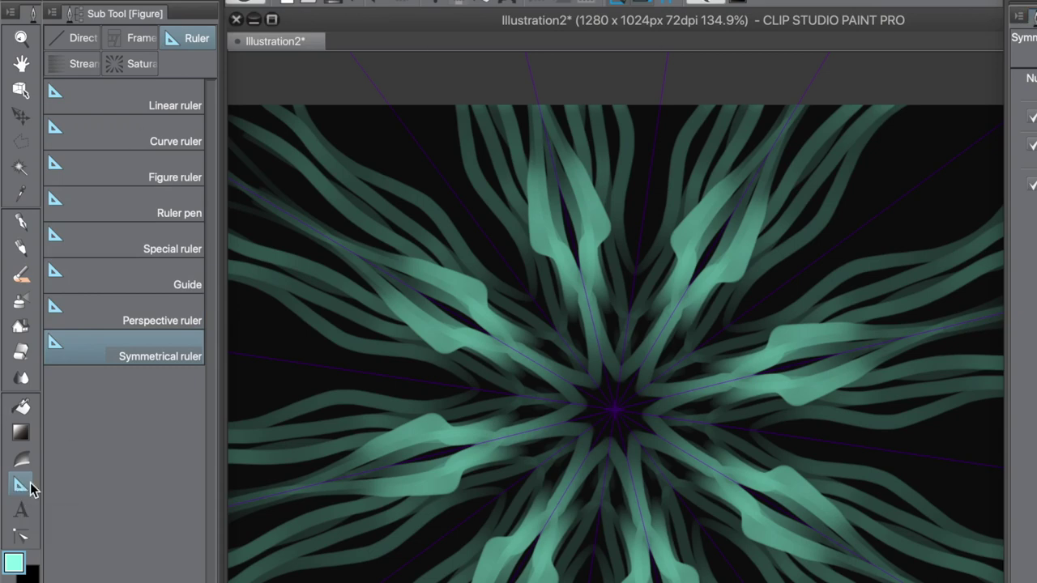
Step: Look through the Figure tool's sub tool groups, from direct draw to saturated line, and return to the ruler group
left_click(89, 38)
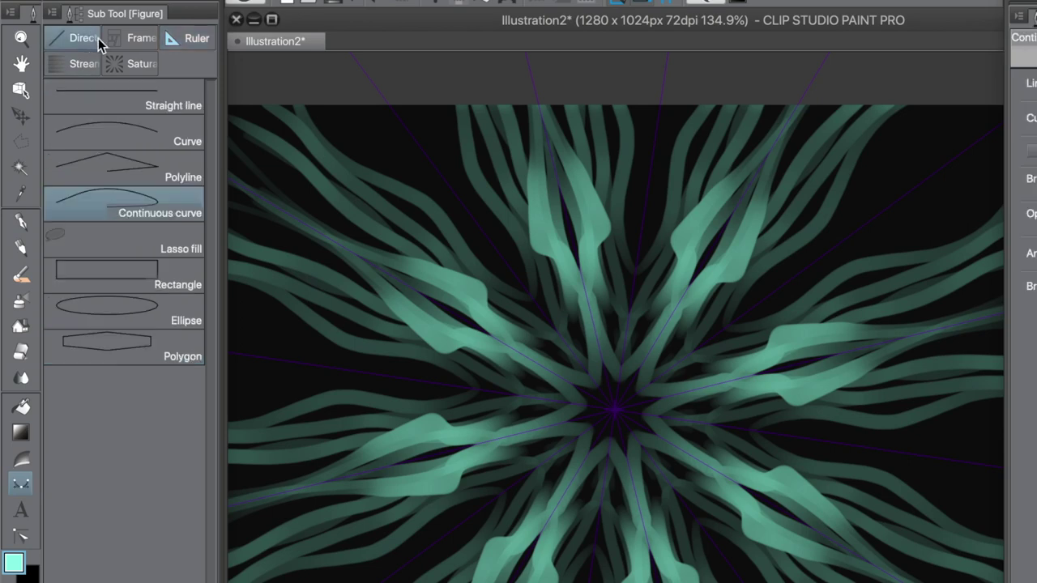
left_click(138, 38)
left_click(192, 39)
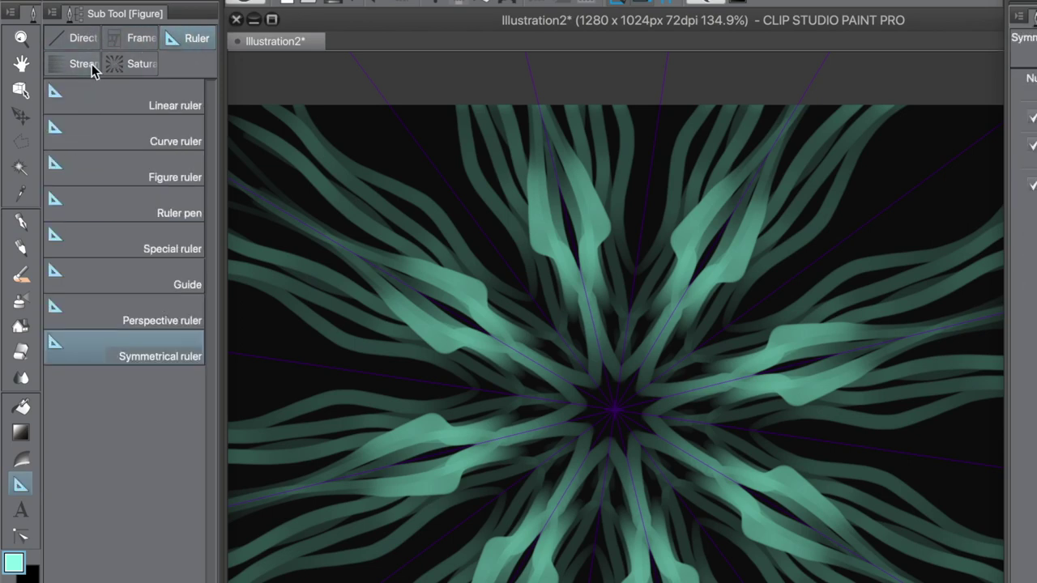
left_click(92, 64)
left_click(139, 65)
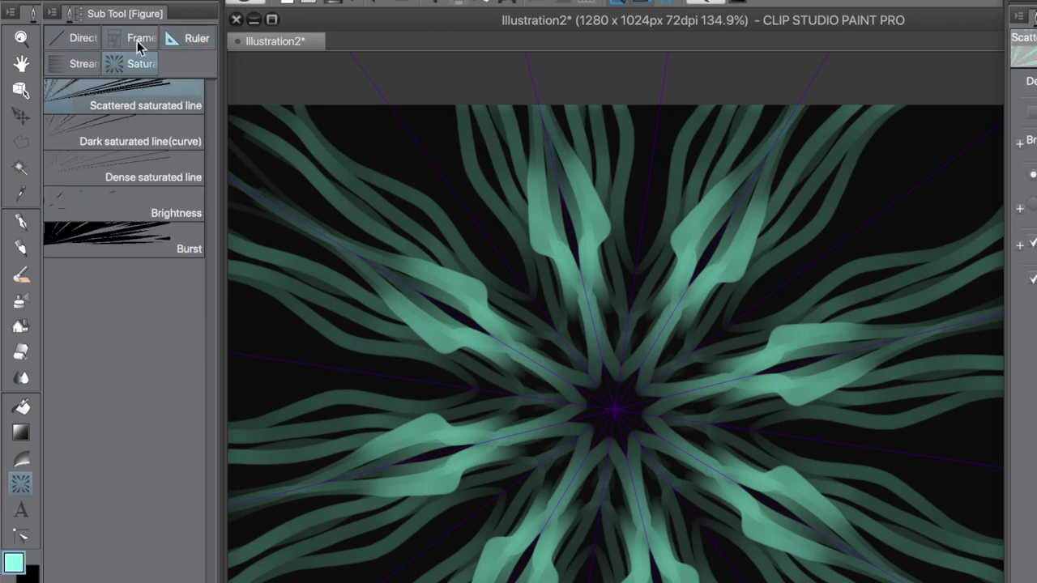
left_click(193, 40)
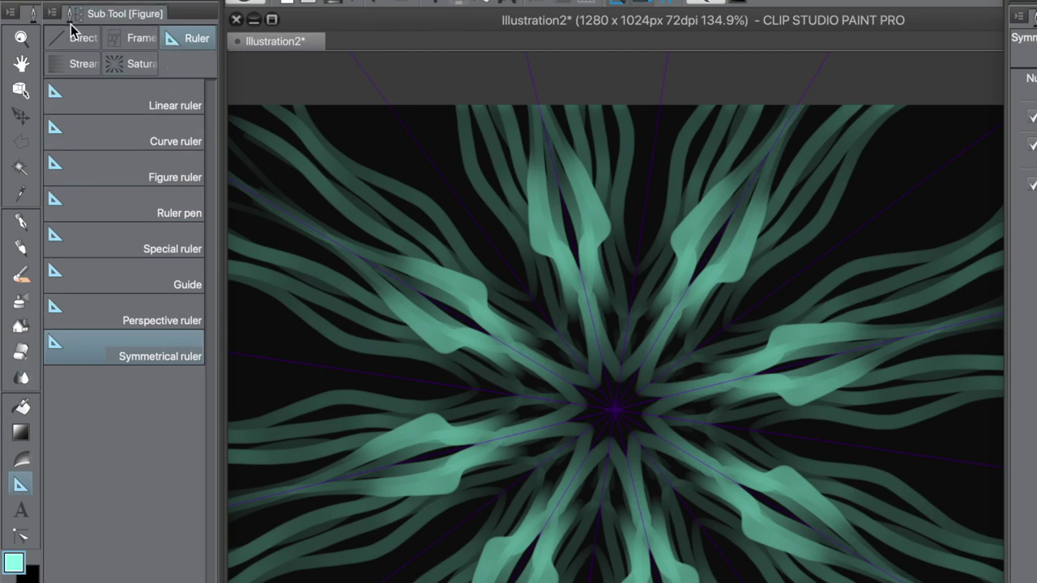
left_click(85, 38)
left_click(138, 39)
left_click(191, 39)
left_click(120, 65)
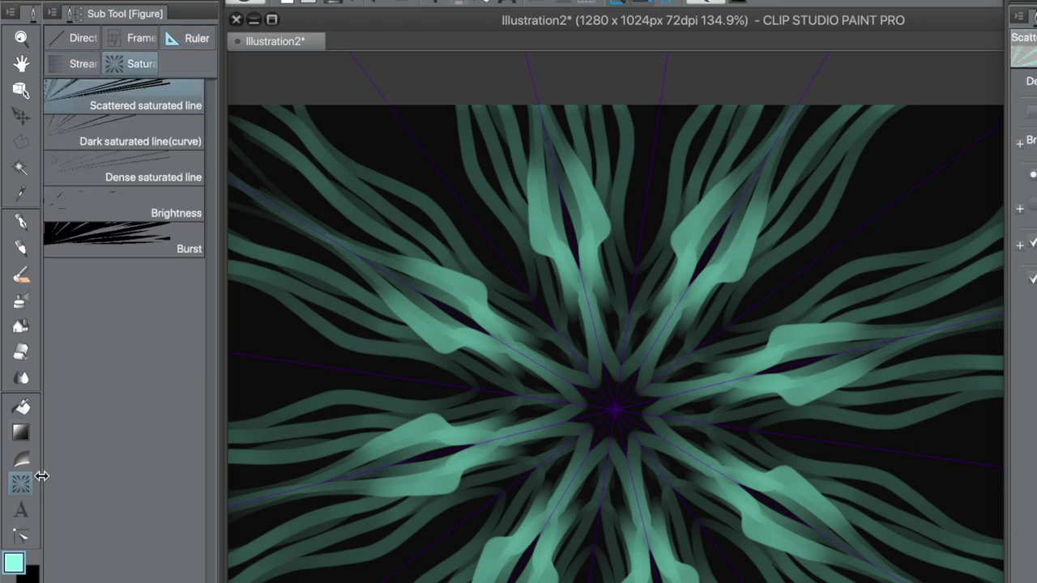
left_click(191, 38)
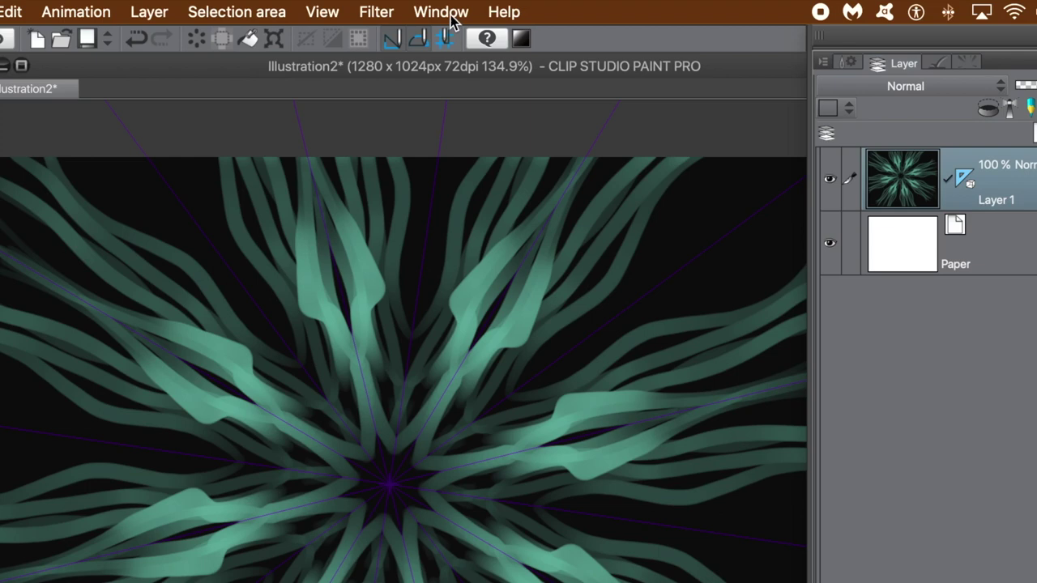
Step: Delete the existing symmetrical ruler from Layer 1
left_click(451, 20)
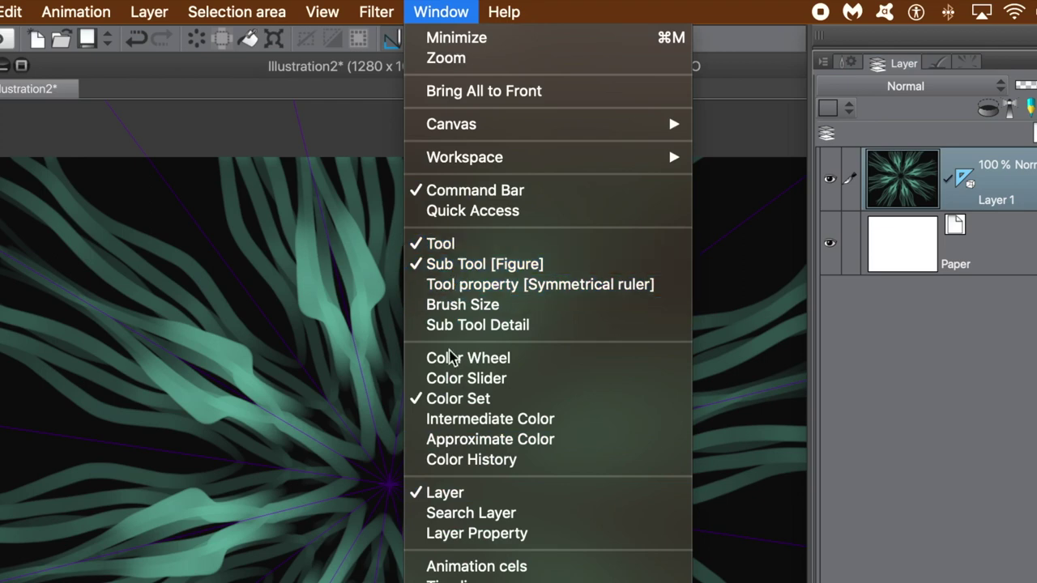
left_click(754, 13)
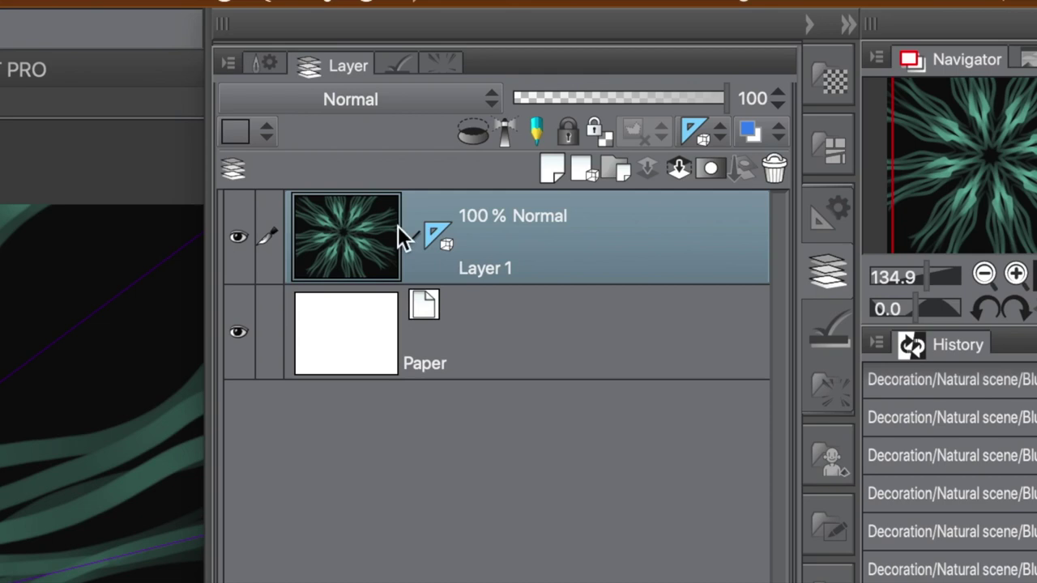
right_click(434, 230)
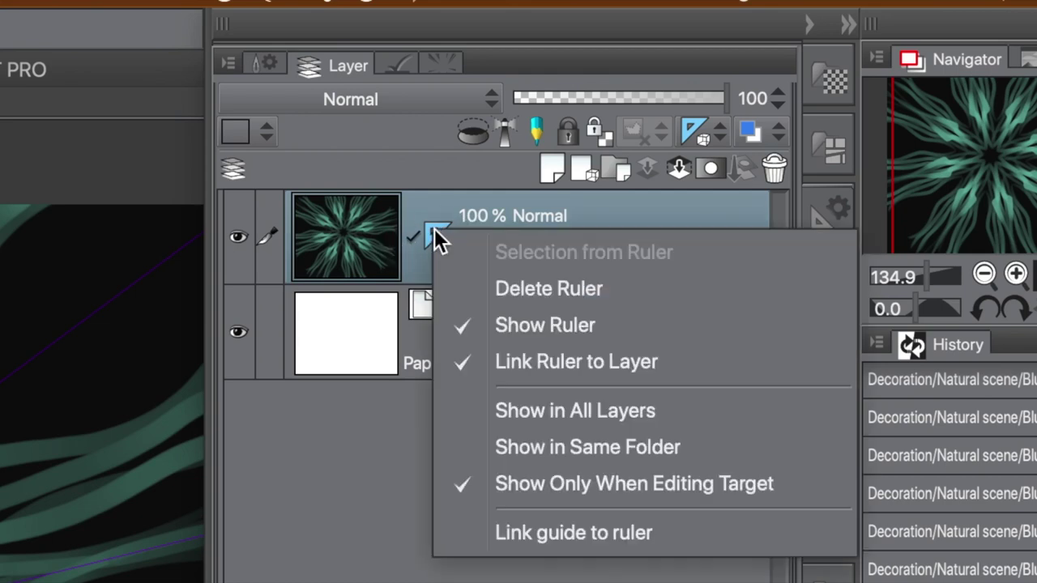
left_click(593, 296)
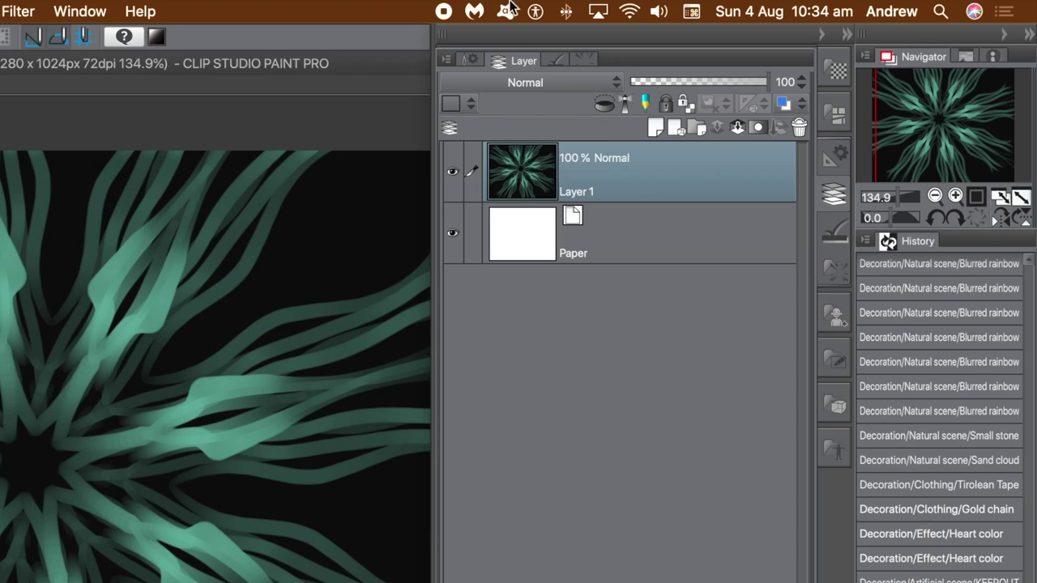
Step: Set the symmetrical ruler's number of lines to 10
left_click(561, 62)
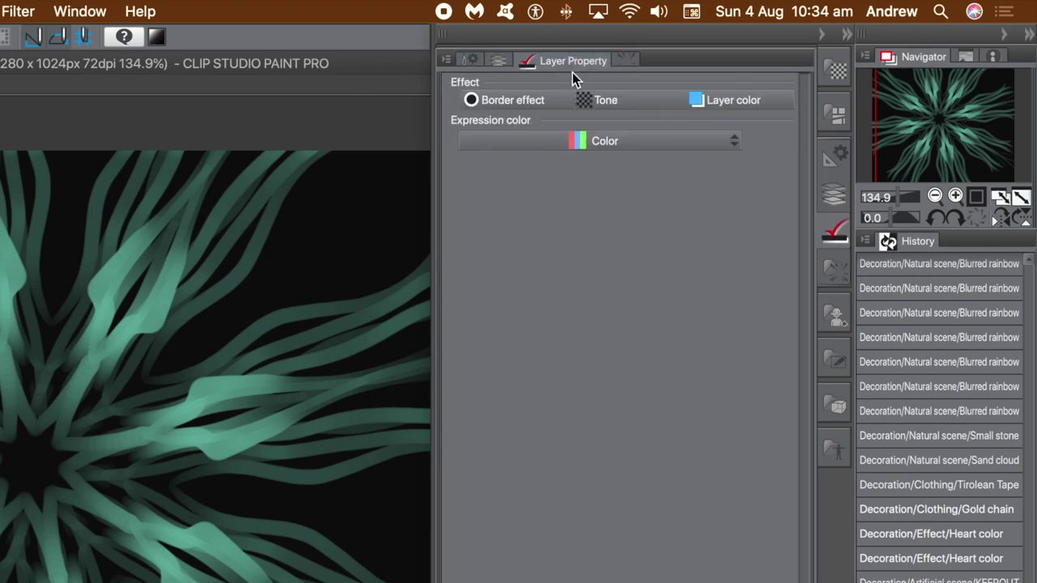
left_click(472, 62)
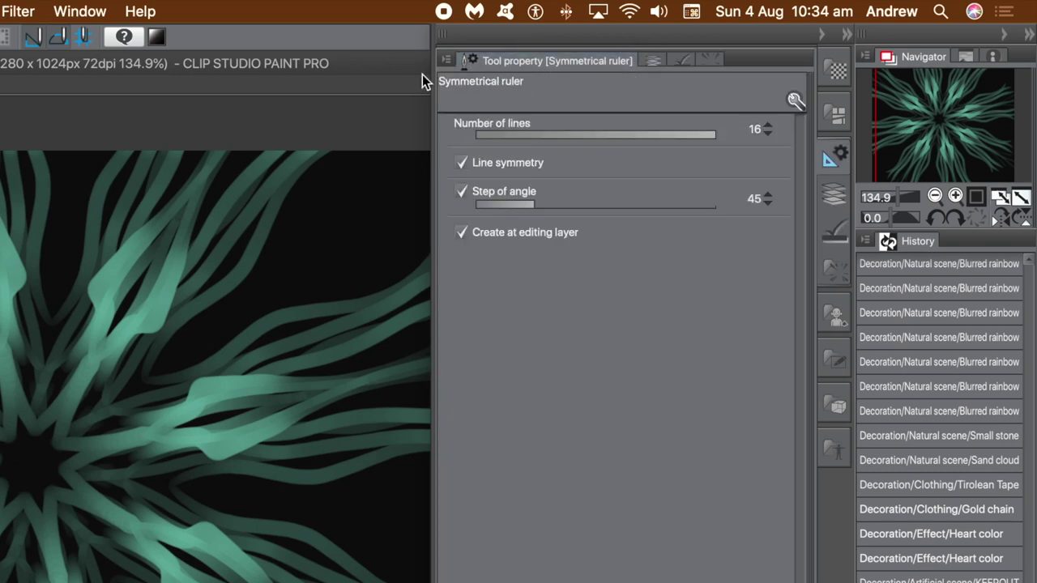
left_click_drag(713, 135, 581, 140)
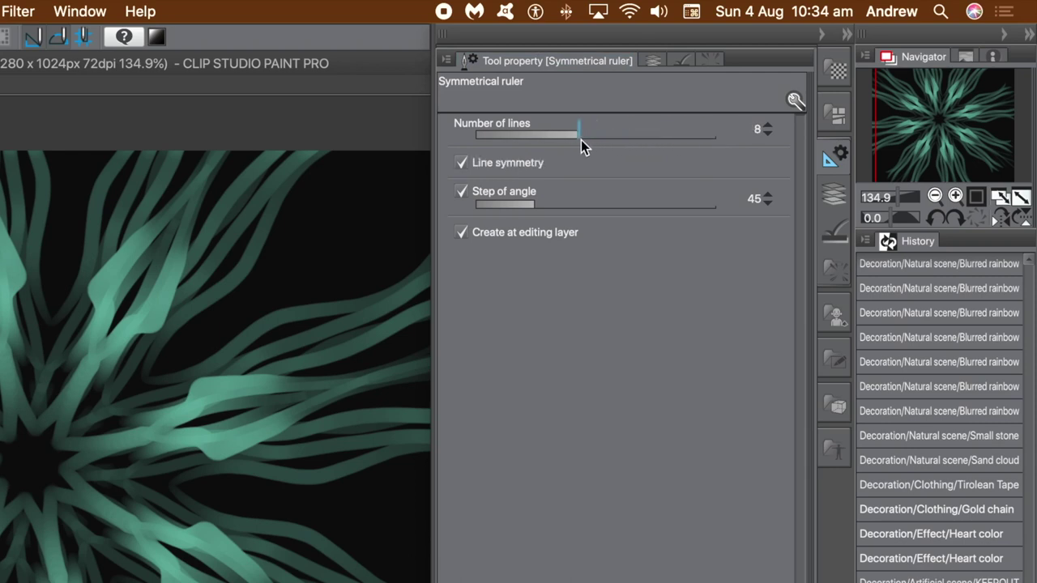
mouse_move(581, 140)
left_mouse_down()
mouse_move(618, 143)
mouse_move(599, 139)
left_mouse_up()
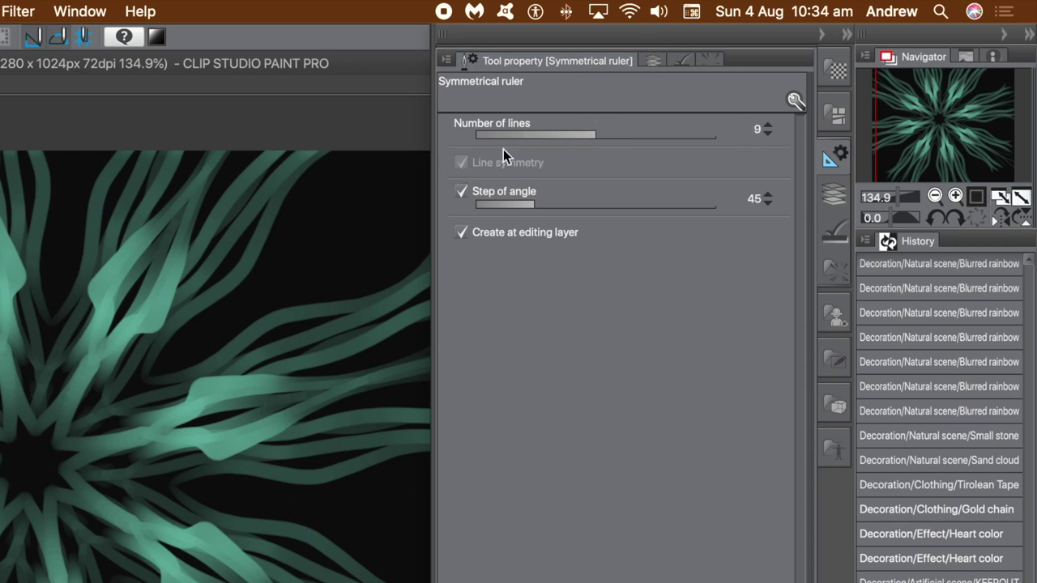
left_click(612, 139)
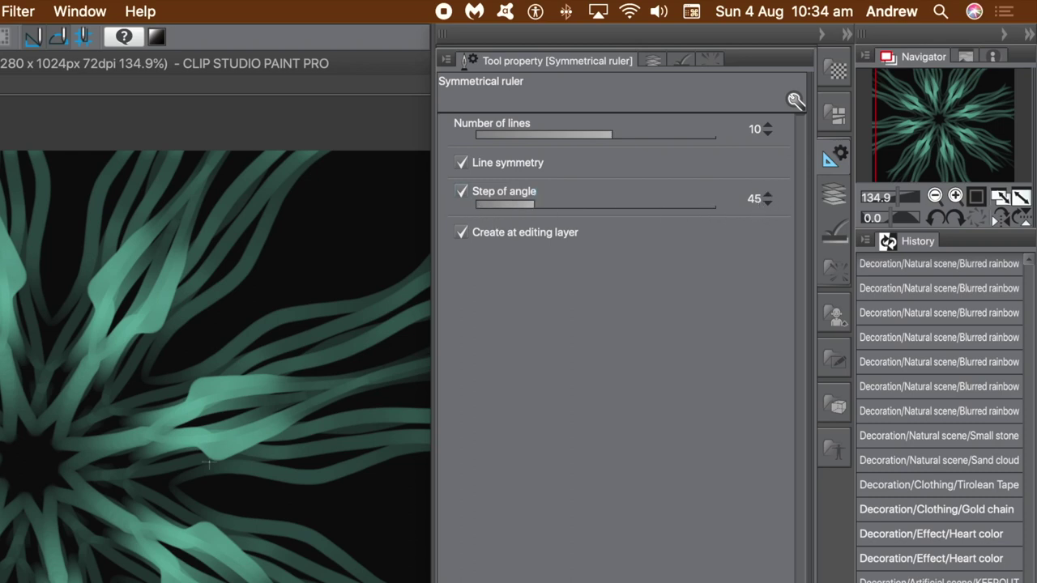
Step: Try placing a symmetrical ruler at the flower's centre and undo it
left_click_drag(33, 468, 222, 235)
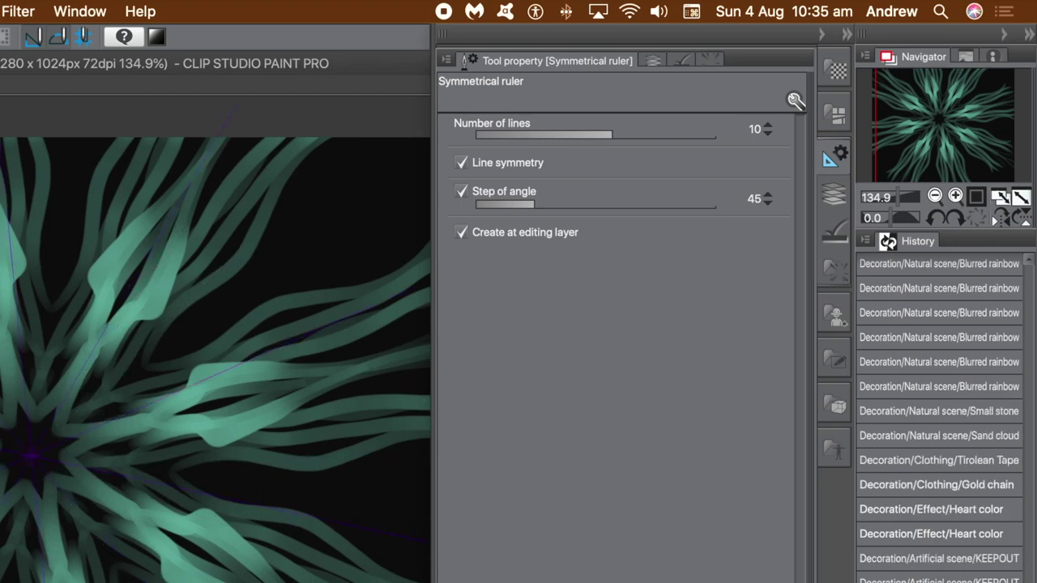
key("super+z")
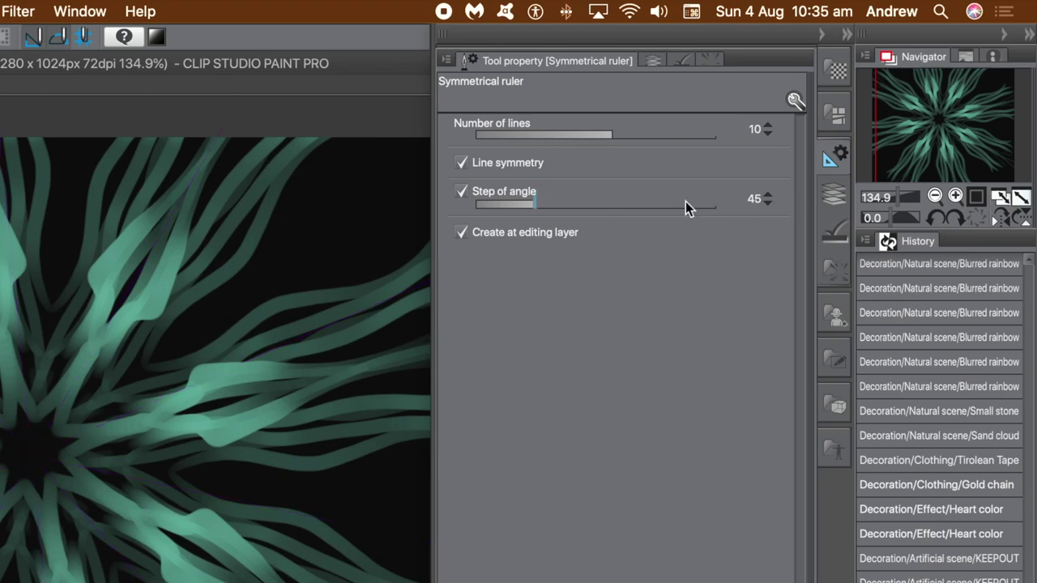
Step: Set the symmetrical ruler's step of angle to 30
left_click(766, 203)
left_click(766, 203)
left_click(766, 203)
left_click(766, 203)
left_click(766, 204)
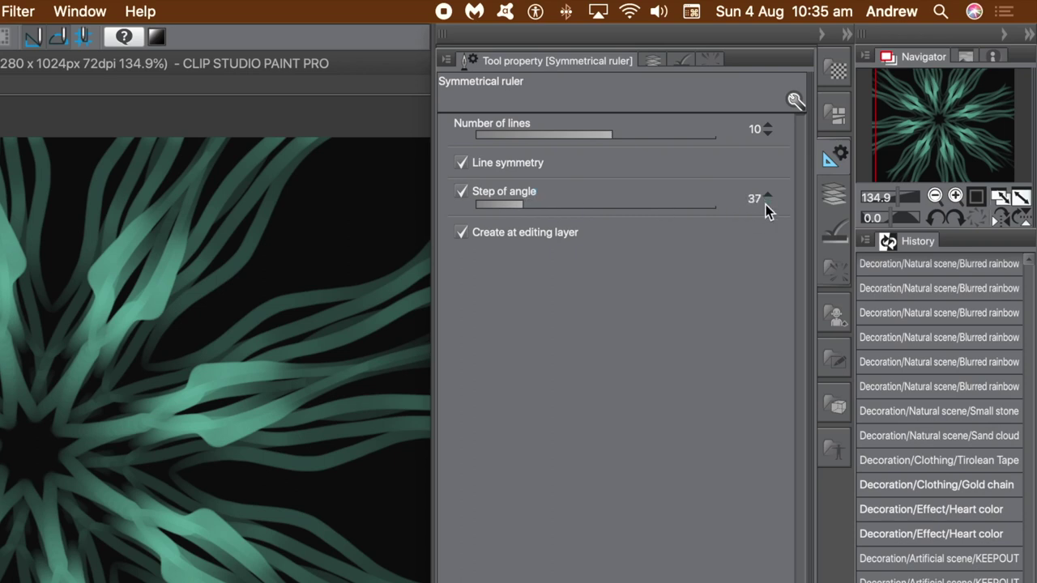
left_click(766, 203)
left_click(766, 203)
left_click(766, 203)
Step: Place a symmetrical ruler below the flower's centre and delete it from Layer 1
left_click_drag(74, 582, 363, 558)
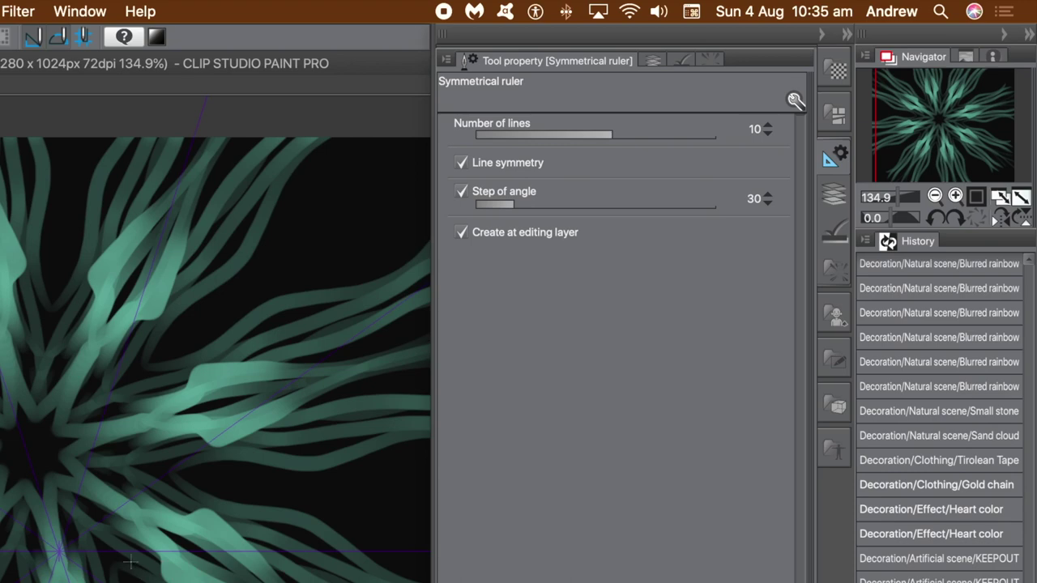
left_click(652, 61)
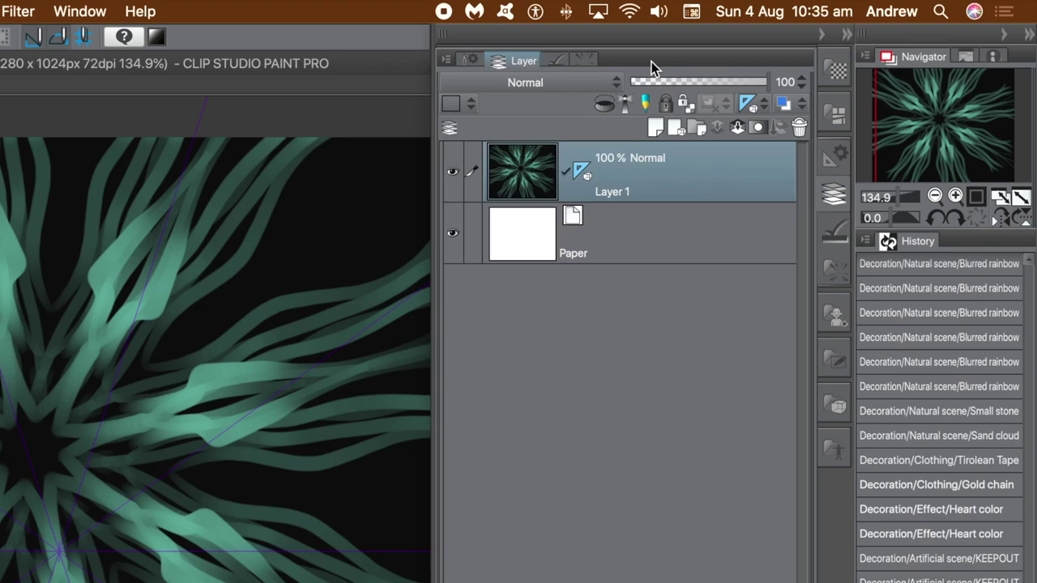
right_click(579, 172)
left_click(645, 206)
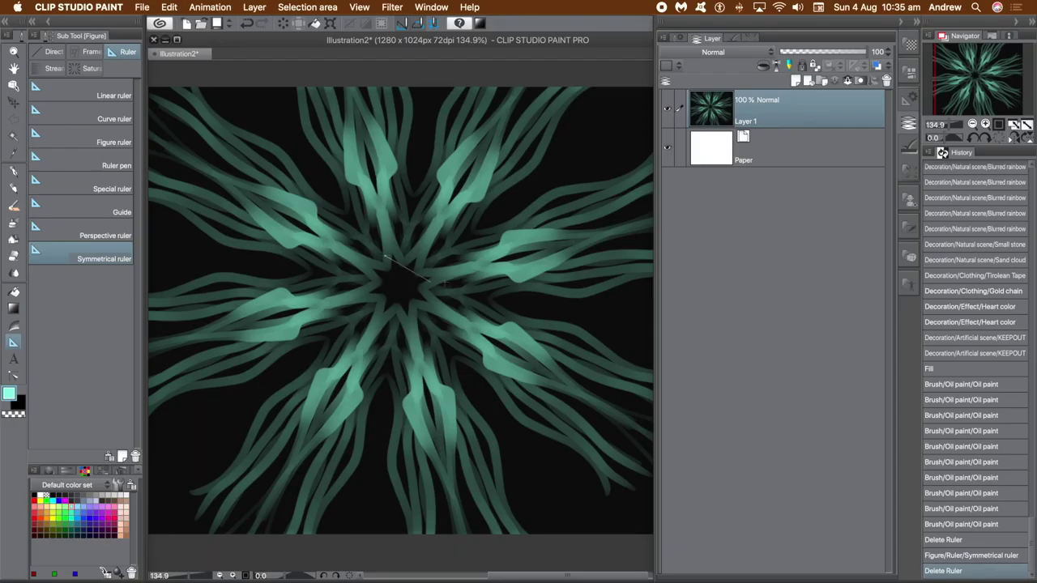
Step: Place a symmetrical ruler slightly above the flower's centre on Layer 1, and choose the Oil paint brush with white
left_click_drag(445, 282, 573, 324)
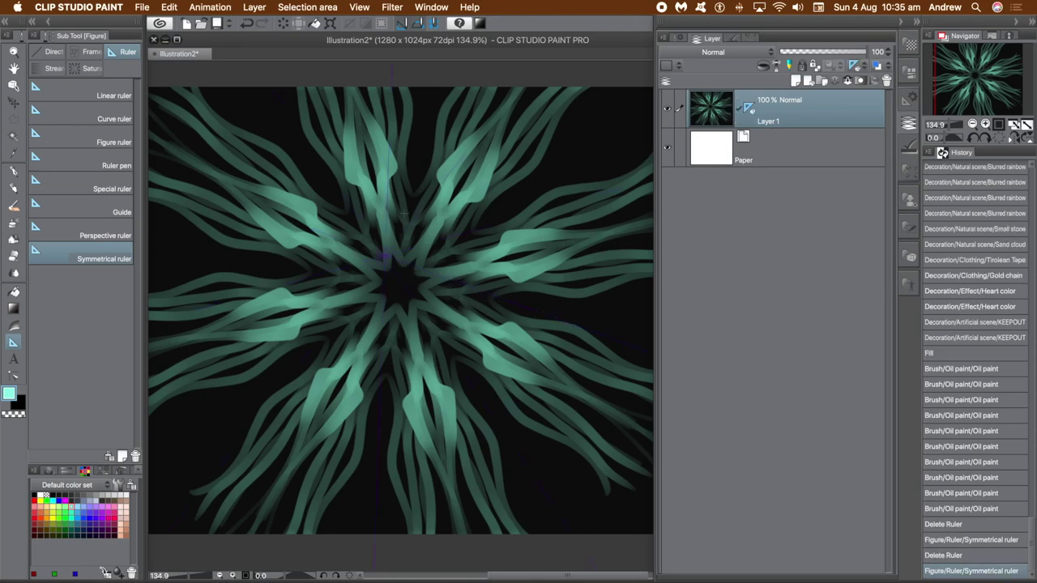
left_click(15, 209)
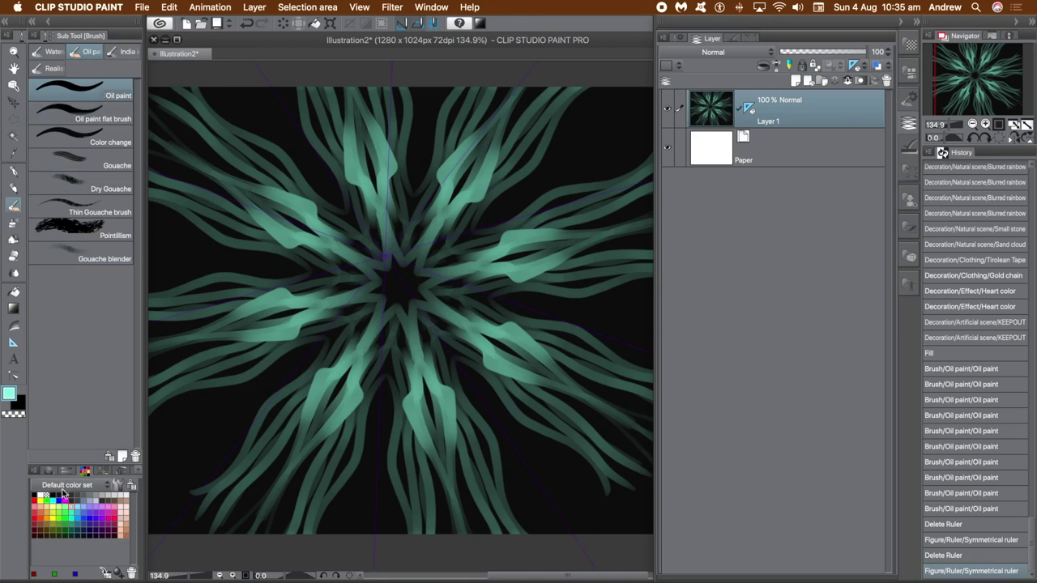
left_click(42, 494)
Step: Paint wavy white strokes outward from the ruler's centre over the green flower pattern
left_click_drag(372, 247, 283, 185)
mouse_move(352, 214)
left_mouse_down()
mouse_move(237, 145)
mouse_move(283, 150)
mouse_move(345, 202)
mouse_move(227, 97)
left_mouse_up()
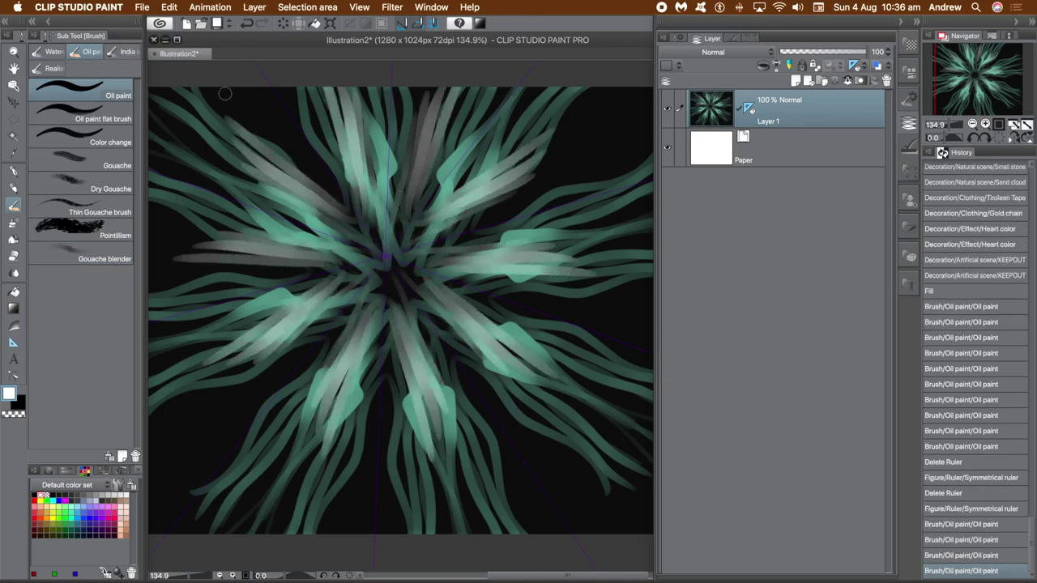
left_click_drag(339, 186, 212, 87)
left_click_drag(354, 198, 221, 91)
mouse_move(339, 238)
left_mouse_down()
mouse_move(162, 208)
mouse_move(245, 233)
mouse_move(155, 205)
left_mouse_up()
mouse_move(250, 224)
left_mouse_down()
mouse_move(385, 254)
mouse_move(449, 265)
mouse_move(377, 232)
mouse_move(428, 219)
mouse_move(570, 92)
left_mouse_up()
left_click_drag(526, 200, 600, 111)
left_click_drag(516, 176, 615, 98)
mouse_move(442, 248)
left_mouse_down()
mouse_move(498, 209)
mouse_move(545, 147)
mouse_move(597, 115)
left_mouse_up()
left_click_drag(407, 241, 543, 67)
left_click_drag(437, 284, 648, 374)
left_click_drag(458, 301, 625, 408)
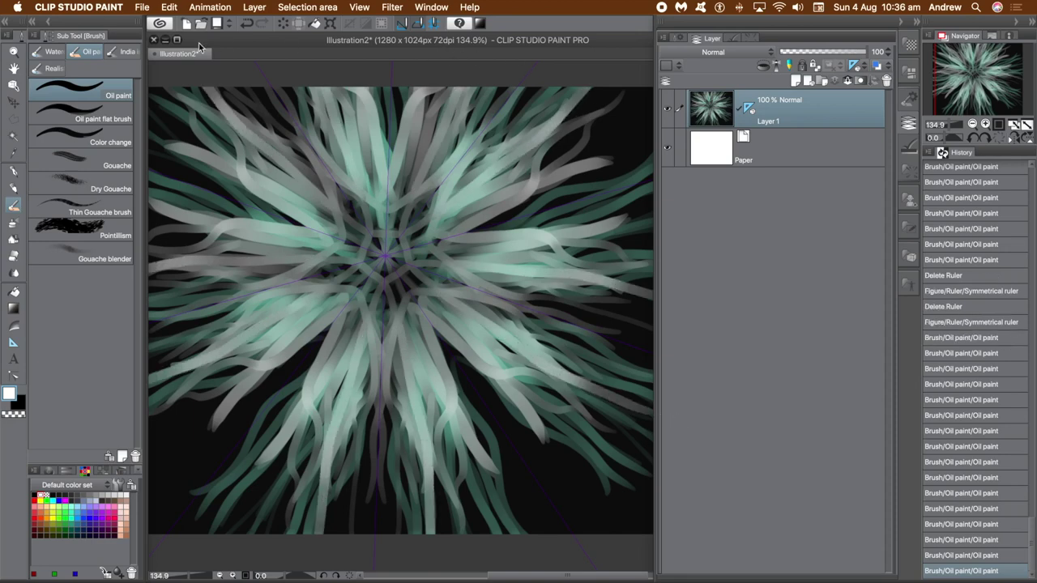
Step: Fill Layer 1 with white and choose a dark blue as the painting colour
left_click(171, 9)
left_click(186, 132)
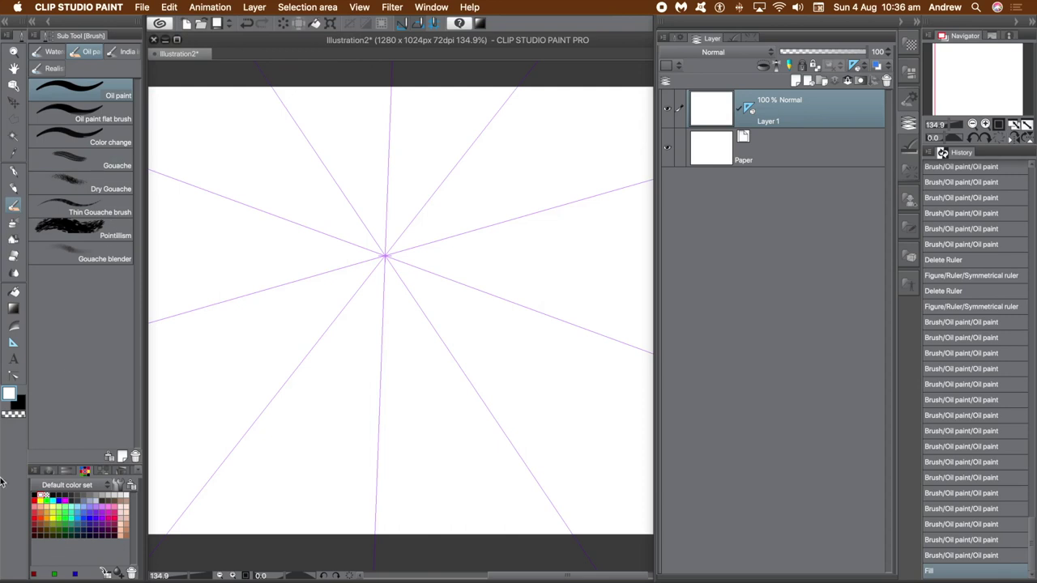
left_click(77, 529)
Step: Paint straight and wavy dark blue strokes outward from the ruler's centre to form a mirrored radial pattern on Layer 1
mouse_move(390, 260)
left_mouse_down()
mouse_move(209, 148)
mouse_move(348, 231)
mouse_move(226, 150)
left_mouse_up()
mouse_move(387, 234)
left_mouse_down()
mouse_move(363, 237)
mouse_move(194, 97)
left_mouse_up()
left_click_drag(386, 254, 193, 95)
mouse_move(377, 234)
left_mouse_down()
mouse_move(297, 167)
mouse_move(213, 72)
left_mouse_up()
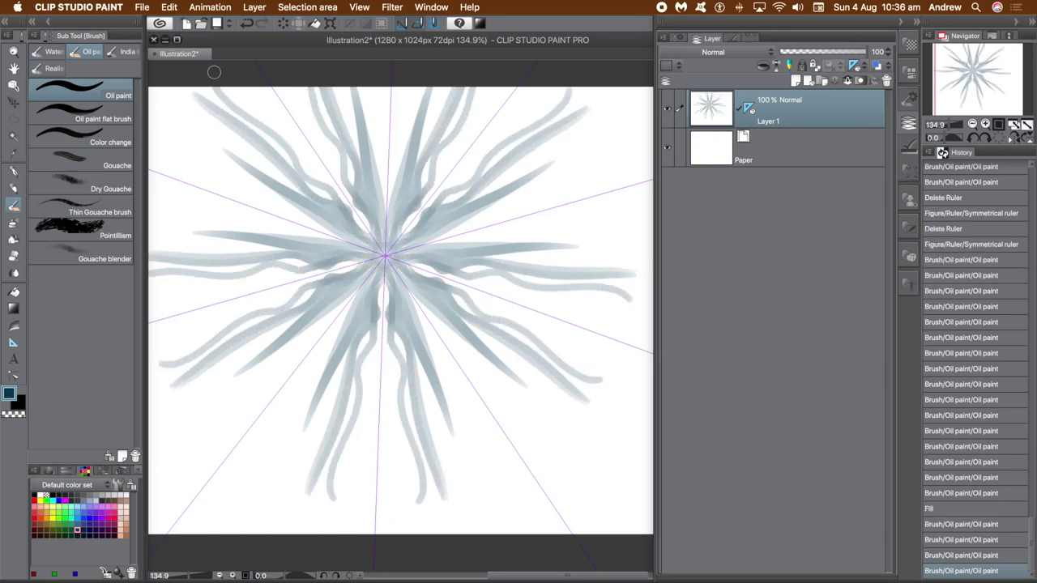
mouse_move(356, 269)
left_mouse_down()
mouse_move(319, 250)
mouse_move(158, 215)
left_mouse_up()
left_click_drag(324, 249, 182, 211)
left_click_drag(288, 269, 154, 342)
left_click_drag(262, 319, 162, 384)
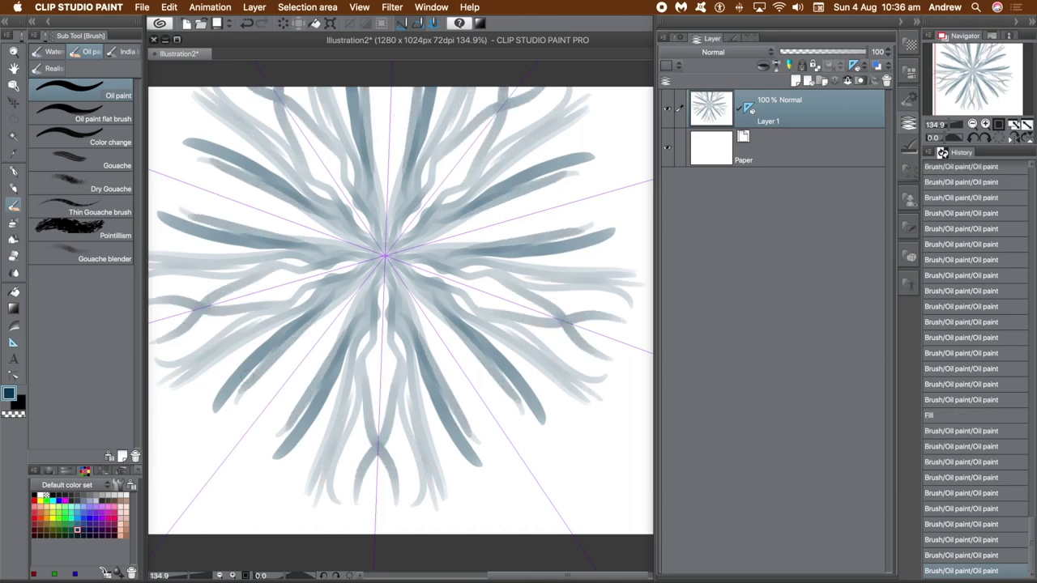
left_click_drag(290, 348, 209, 452)
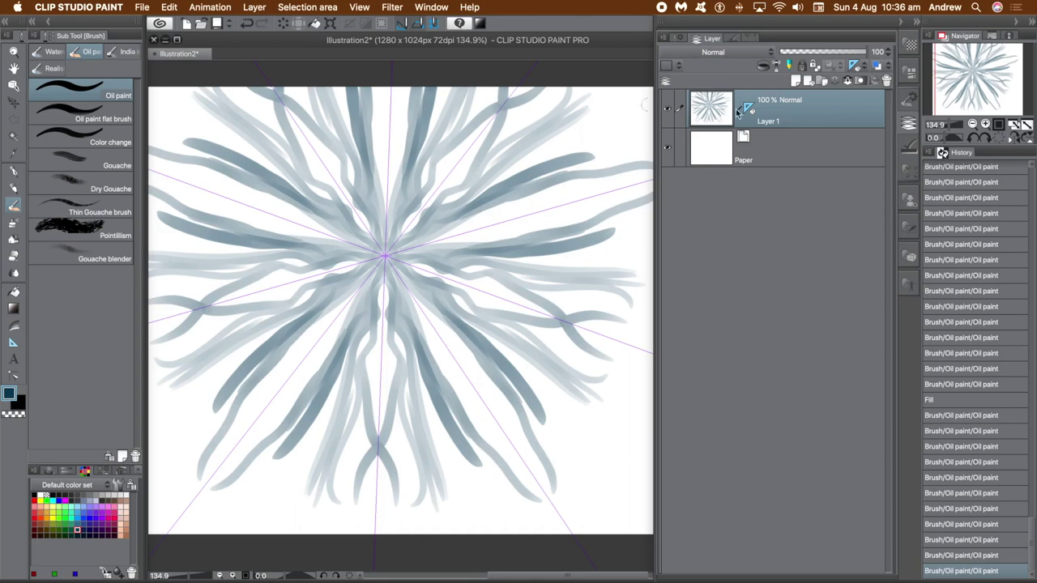
Step: Add a new raster layer named Layer 2 with colour expression and Normal blending
left_click(254, 8)
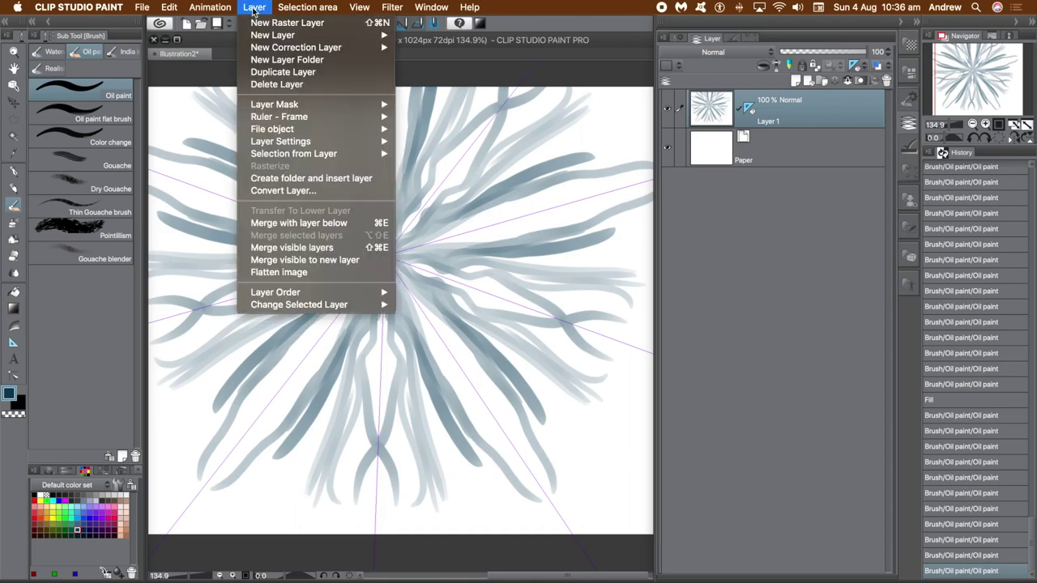
mouse_move(260, 36)
left_click(424, 36)
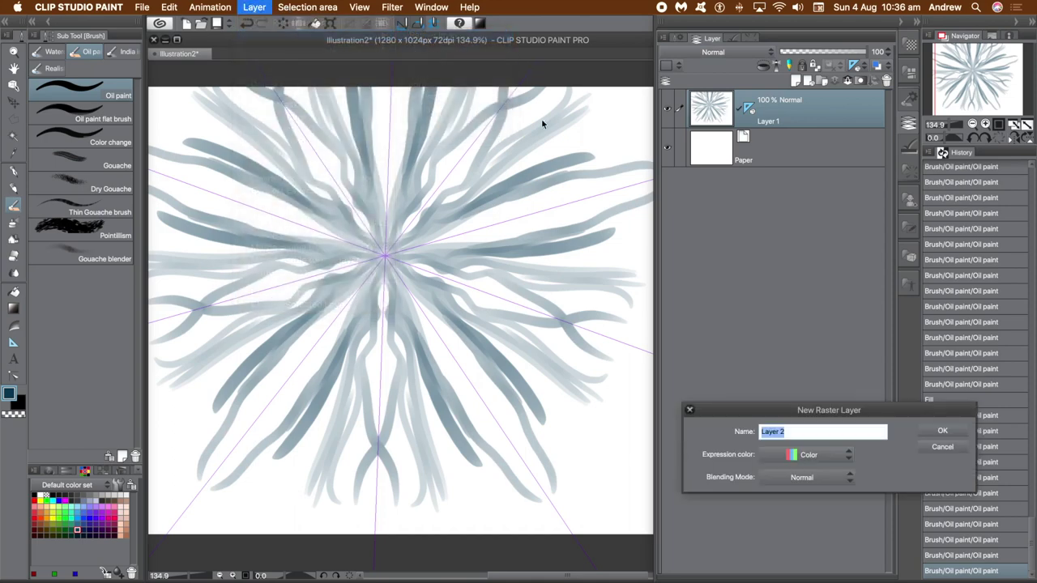
left_click(945, 434)
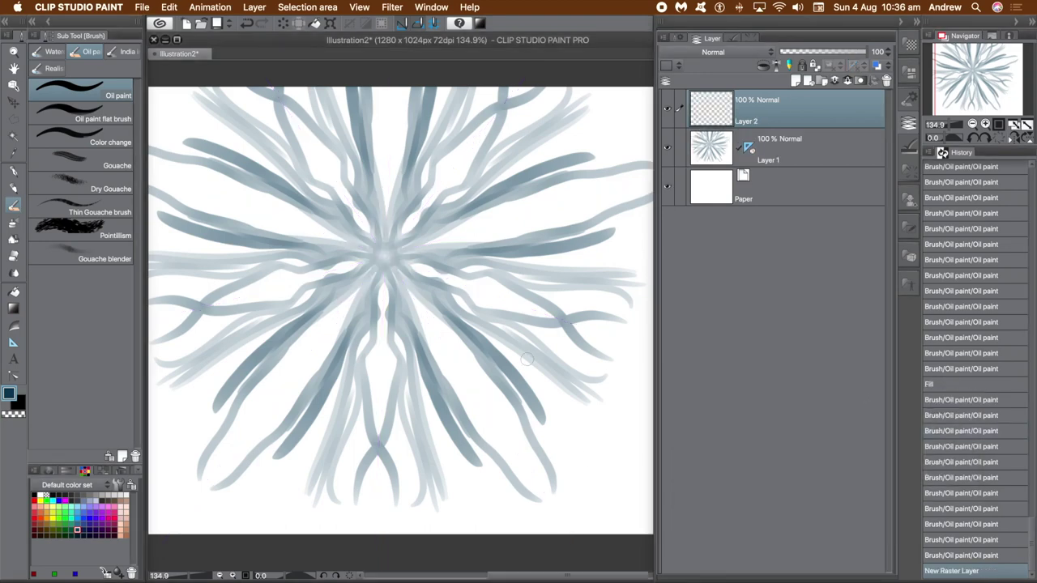
Step: Place a 10-line symmetrical ruler on Layer 2, centred below and to the right of the painted pattern's centre
left_click(13, 343)
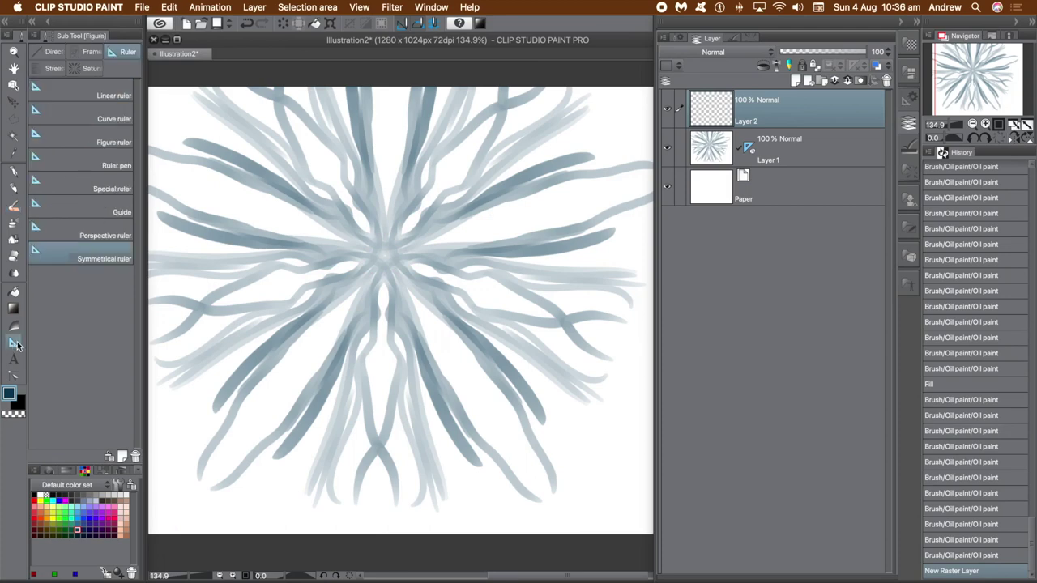
left_click(682, 40)
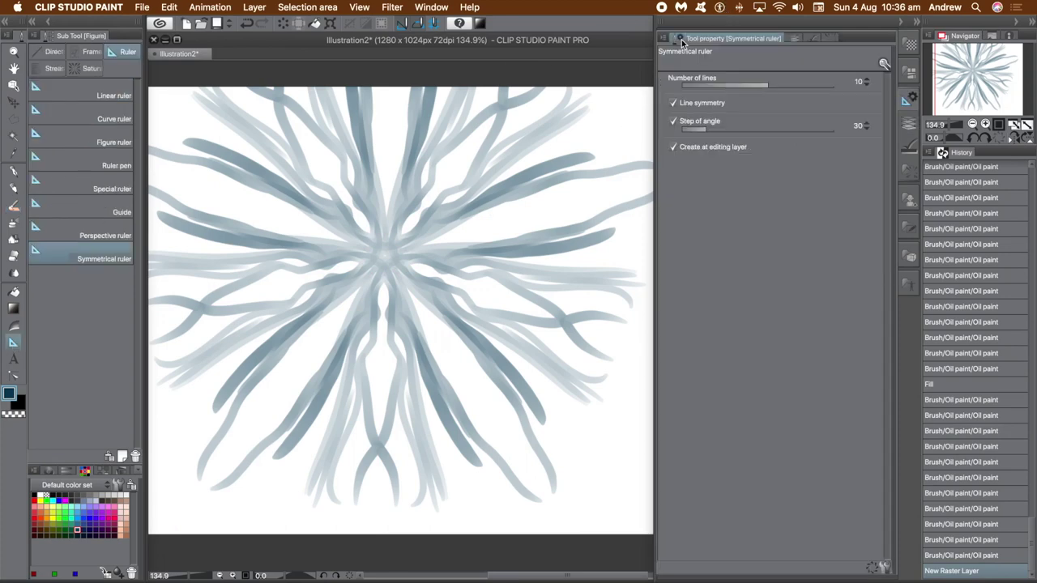
left_click_drag(423, 324, 644, 436)
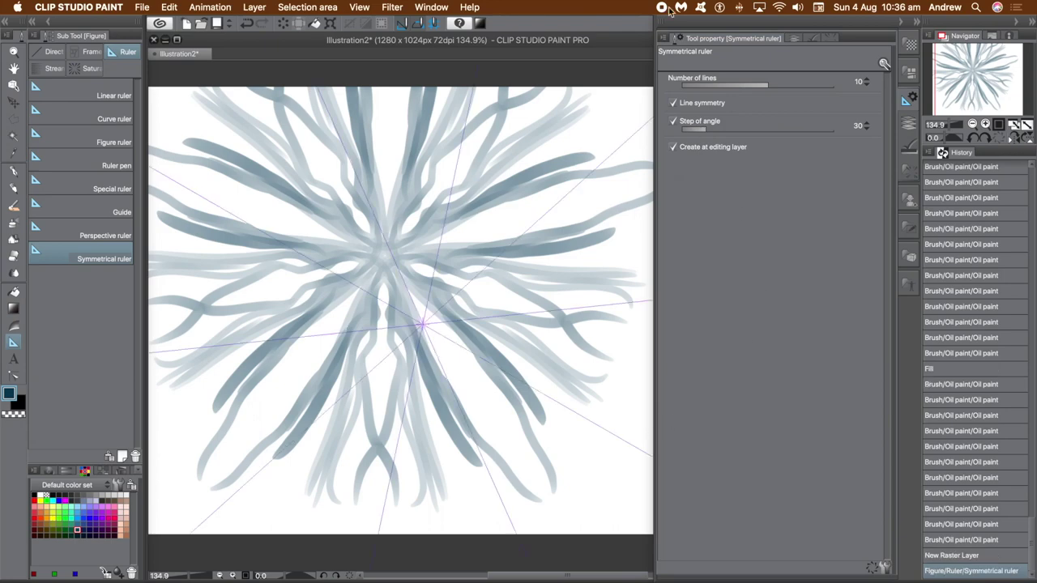
Step: Compare the symmetrical rulers of Layer 1 and Layer 2 by switching between them, ending with Layer 2 visible and active
left_click(794, 40)
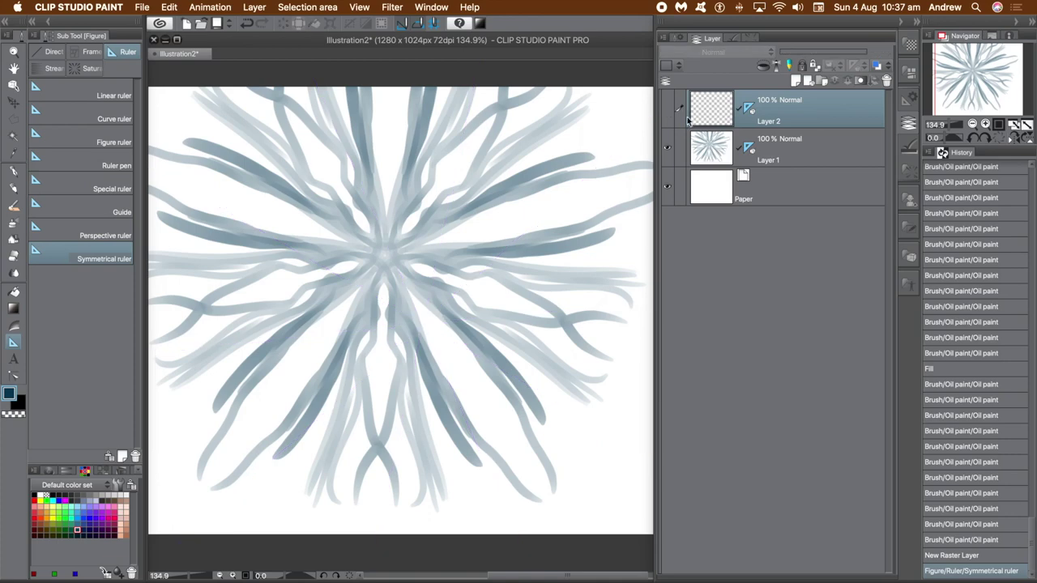
left_click(783, 153)
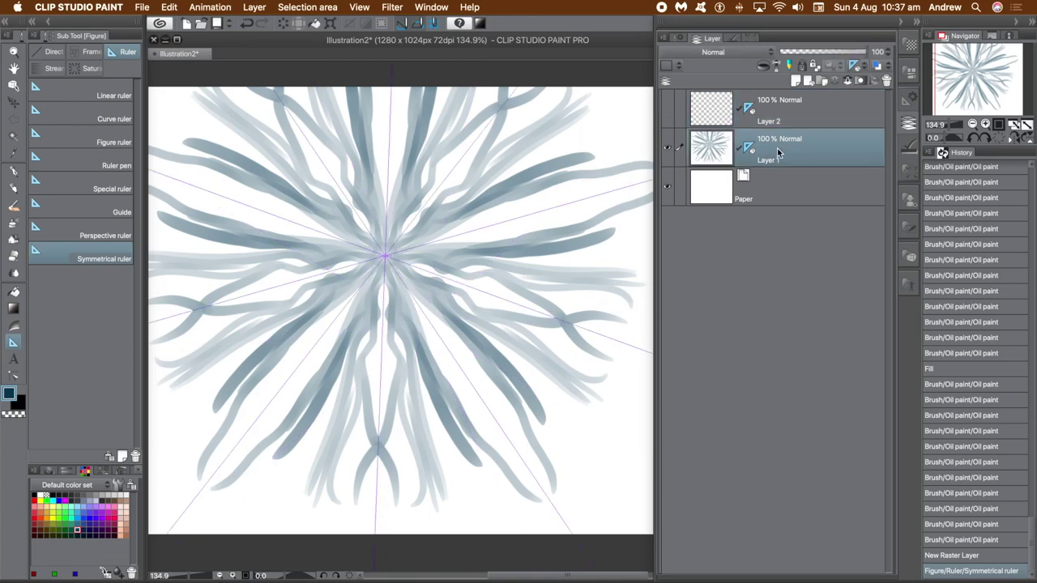
left_click(667, 110)
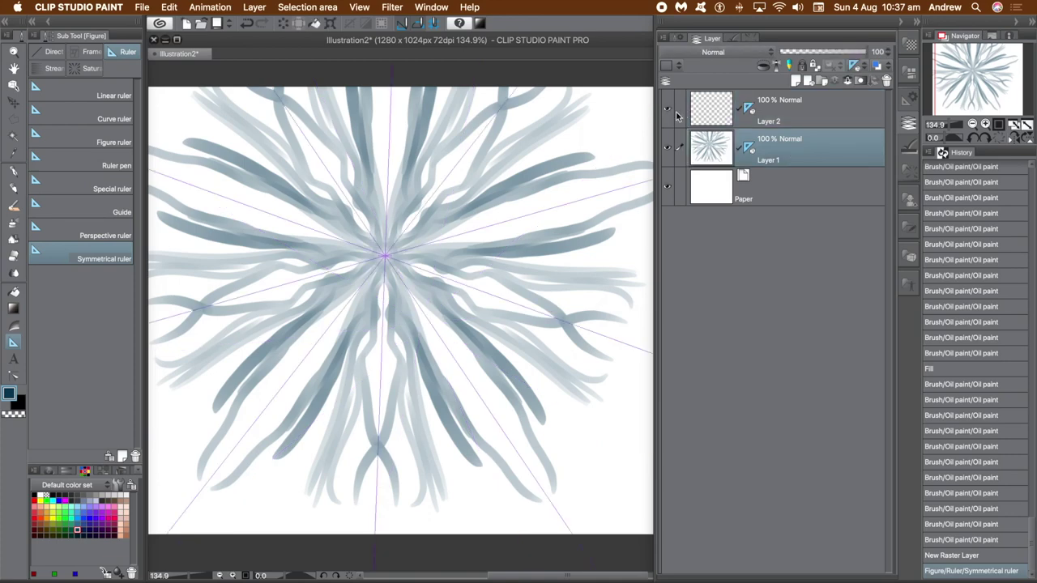
left_click(775, 109)
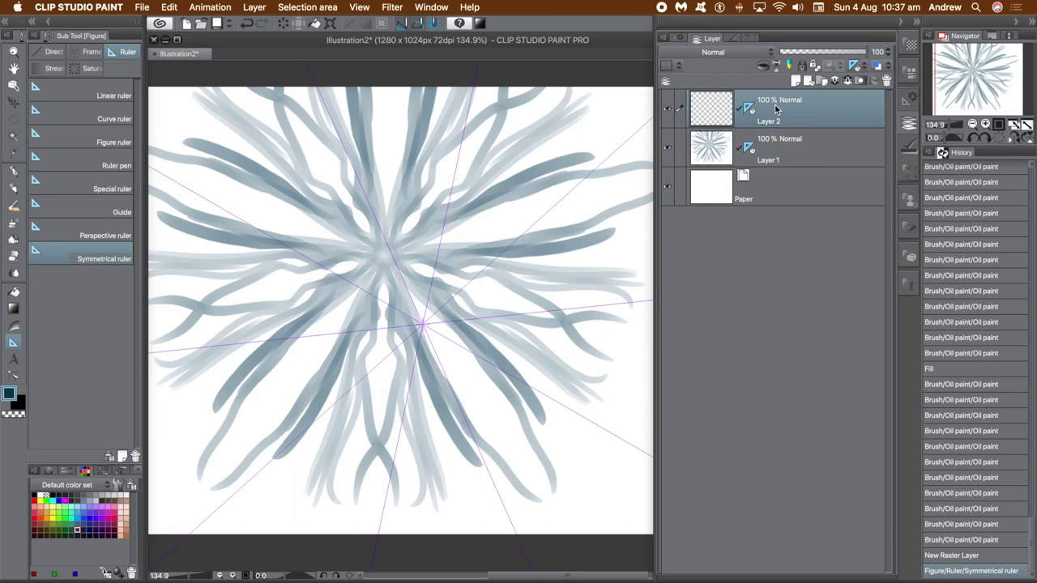
Step: Paint dark blue mirrored strokes outward from the ruler's centre on Layer 2 with the Oil paint brush
left_click(14, 207)
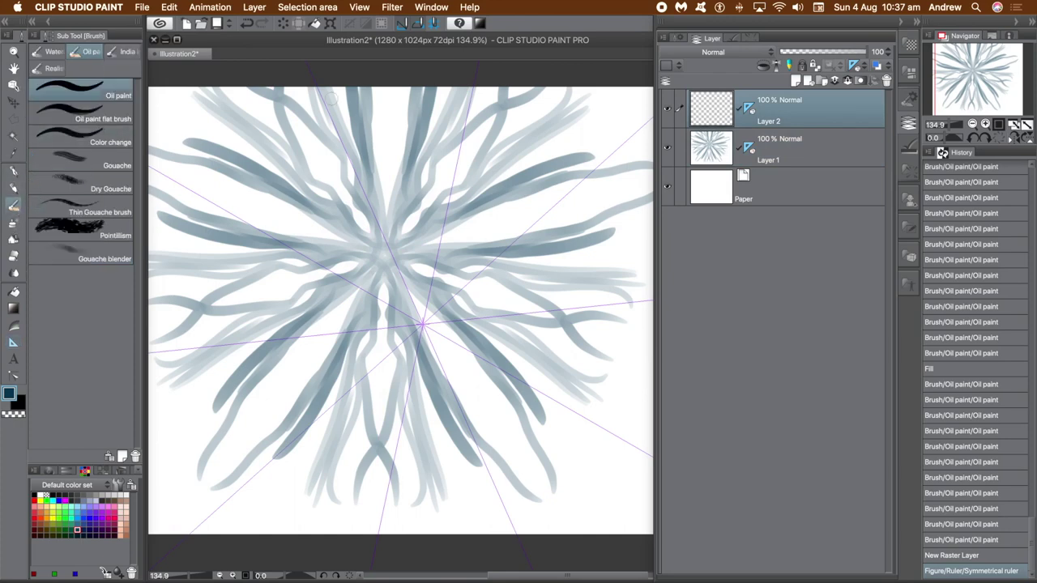
left_click_drag(415, 319, 267, 203)
mouse_move(389, 289)
left_mouse_down()
mouse_move(332, 258)
mouse_move(257, 197)
mouse_move(271, 183)
mouse_move(235, 138)
left_mouse_up()
mouse_move(373, 243)
left_mouse_down()
mouse_move(259, 146)
mouse_move(231, 101)
mouse_move(335, 206)
mouse_move(283, 136)
mouse_move(316, 184)
left_mouse_up()
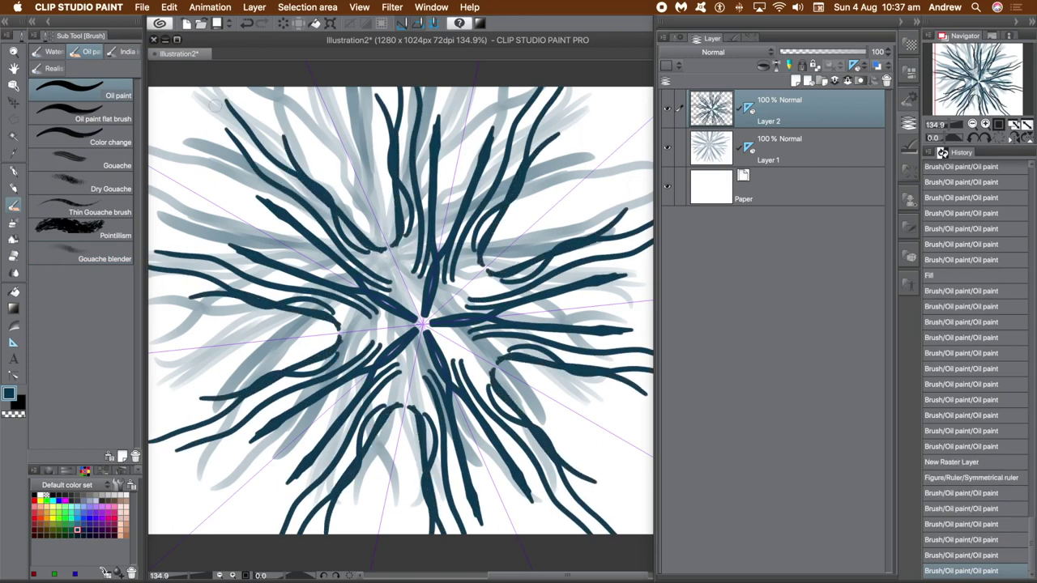
Step: Move Layer 2 together with its ruler down and to the left on the canvas
left_click(17, 108)
mouse_move(312, 192)
left_mouse_down()
mouse_move(400, 243)
mouse_move(310, 171)
mouse_move(423, 237)
mouse_move(348, 190)
mouse_move(411, 258)
mouse_move(359, 400)
mouse_move(155, 424)
mouse_move(208, 446)
mouse_move(208, 424)
mouse_move(193, 435)
left_mouse_up()
left_click_drag(285, 452, 290, 421)
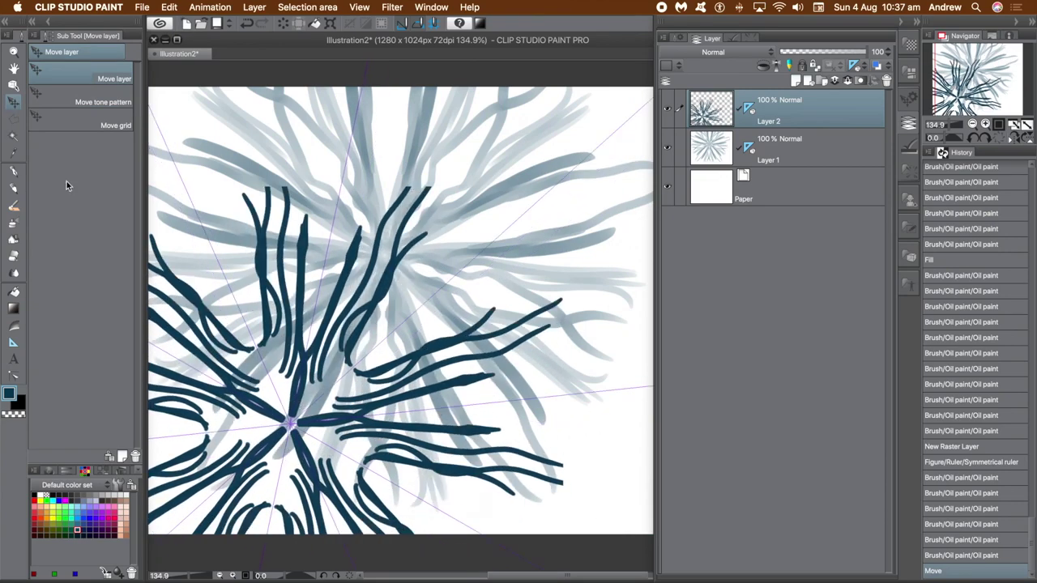
Step: Choose a bright turquoise green and paint wavy mirrored Oil paint strokes around the shifted ruler centre on Layer 2
left_click(71, 518)
left_click(14, 206)
mouse_move(306, 329)
left_mouse_down()
mouse_move(220, 185)
mouse_move(207, 139)
left_mouse_up()
mouse_move(280, 296)
left_mouse_down()
mouse_move(191, 263)
mouse_move(160, 114)
left_mouse_up()
left_click_drag(258, 261, 197, 102)
left_click_drag(290, 271, 239, 180)
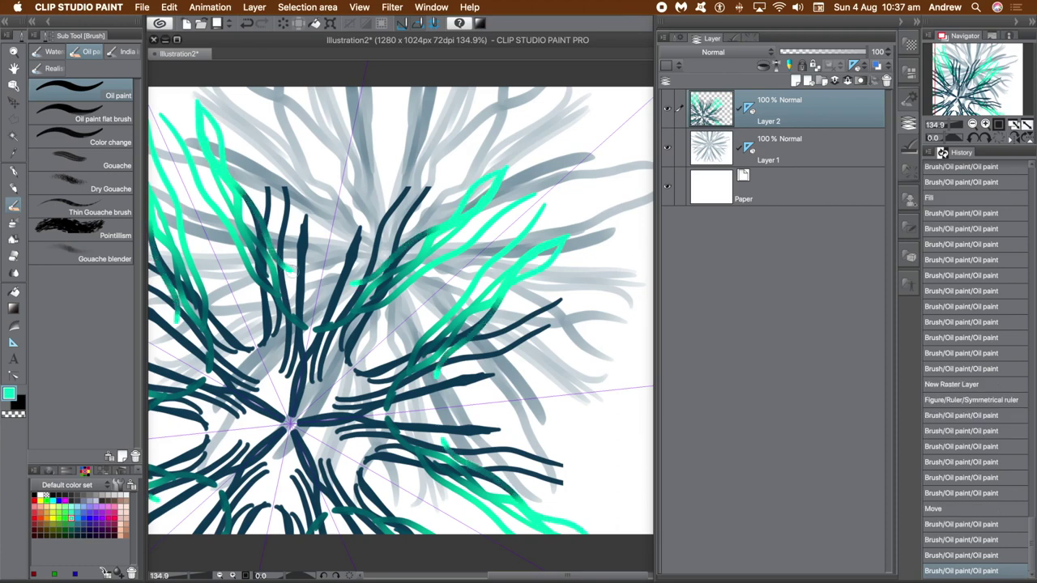
mouse_move(293, 274)
left_mouse_down()
mouse_move(279, 219)
mouse_move(267, 110)
left_mouse_up()
left_click_drag(306, 299, 302, 124)
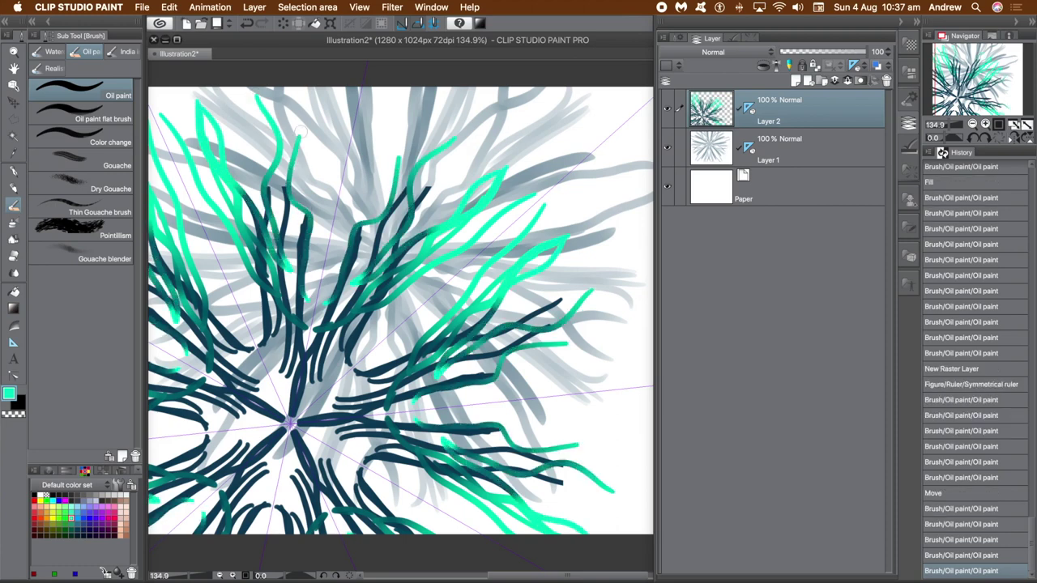
mouse_move(310, 264)
left_mouse_down()
mouse_move(283, 190)
mouse_move(290, 101)
left_mouse_up()
mouse_move(311, 327)
left_mouse_down()
mouse_move(327, 171)
mouse_move(304, 89)
left_mouse_up()
left_click_drag(293, 272, 261, 123)
mouse_move(290, 365)
left_mouse_down()
mouse_move(208, 216)
mouse_move(209, 246)
left_mouse_up()
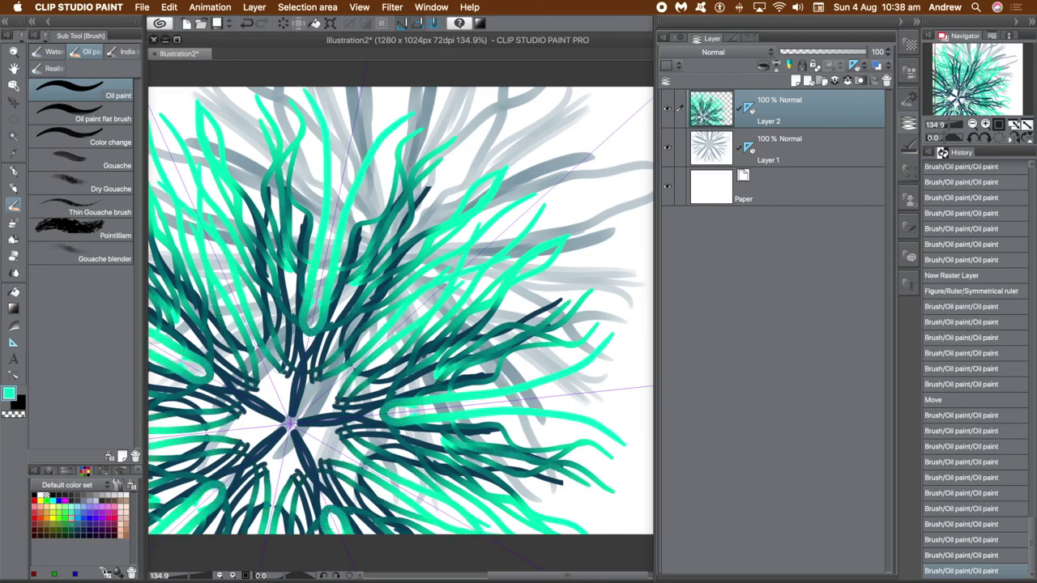
left_click_drag(285, 381, 228, 289)
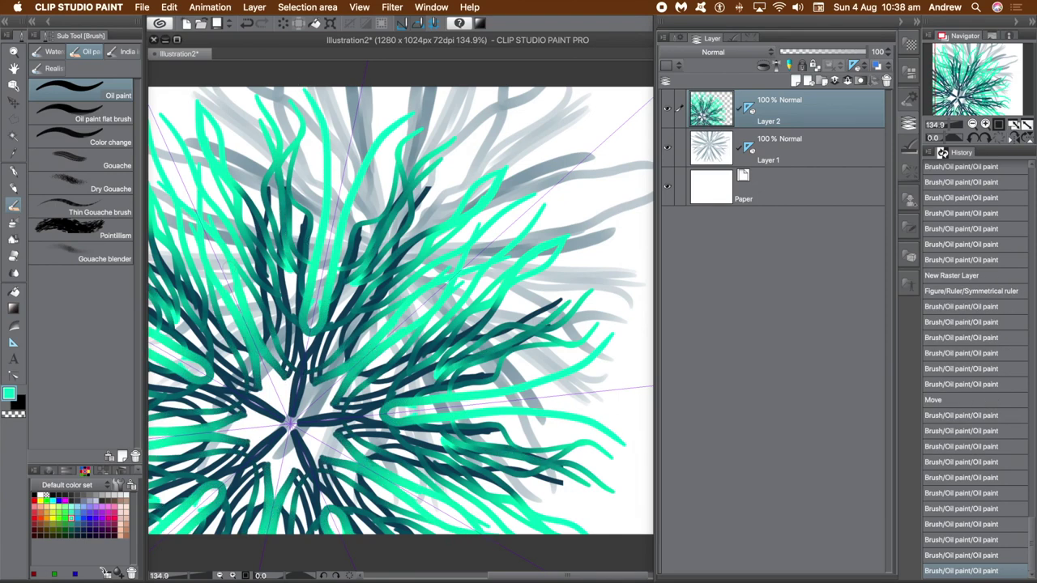
Step: Move Layer 2 and its ruler back up to the right, and paint more turquoise green strokes over its blank left area
left_click(13, 102)
mouse_move(295, 396)
left_mouse_down()
mouse_move(354, 304)
mouse_move(433, 278)
left_mouse_up()
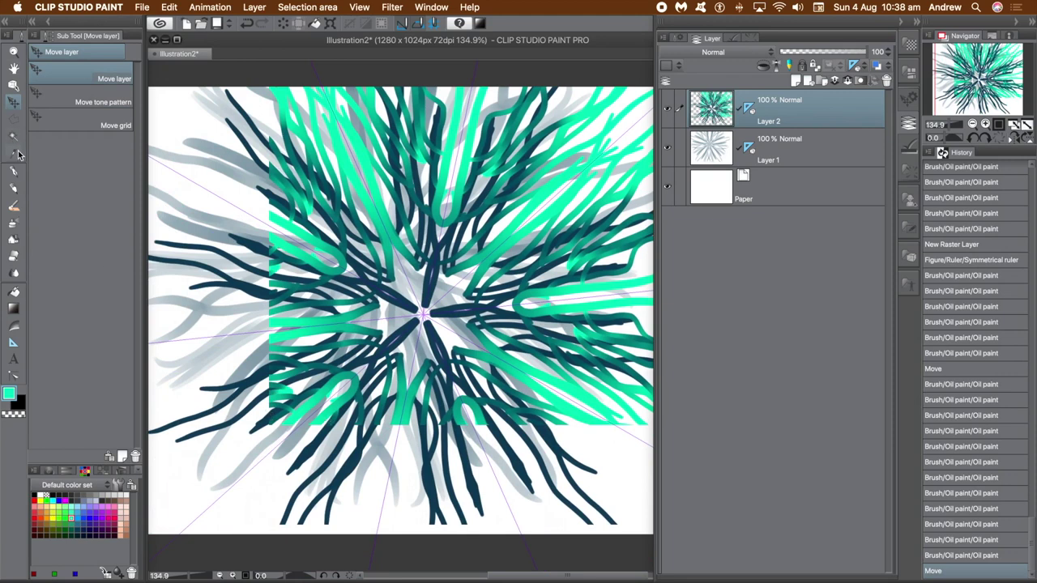
left_click(13, 208)
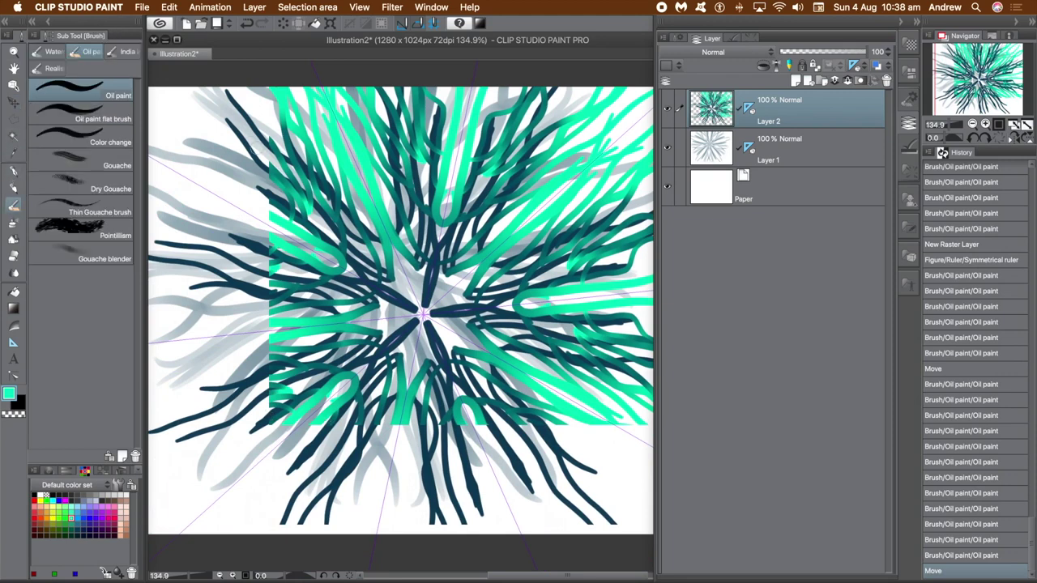
mouse_move(328, 263)
left_mouse_down()
mouse_move(179, 200)
mouse_move(166, 242)
left_mouse_up()
mouse_move(322, 284)
left_mouse_down()
mouse_move(176, 273)
mouse_move(217, 298)
mouse_move(148, 312)
mouse_move(151, 327)
mouse_move(131, 327)
left_mouse_up()
Step: Choose red and paint mirrored Oil paint strokes radiating toward the outer edges of the pattern on Layer 2
left_click(34, 510)
left_click_drag(364, 300, 179, 237)
left_click_drag(277, 271, 174, 232)
mouse_move(319, 283)
left_mouse_down()
mouse_move(241, 253)
mouse_move(162, 213)
left_mouse_up()
mouse_move(293, 268)
left_mouse_down()
mouse_move(168, 214)
mouse_move(183, 270)
left_mouse_up()
left_click_drag(261, 287, 151, 306)
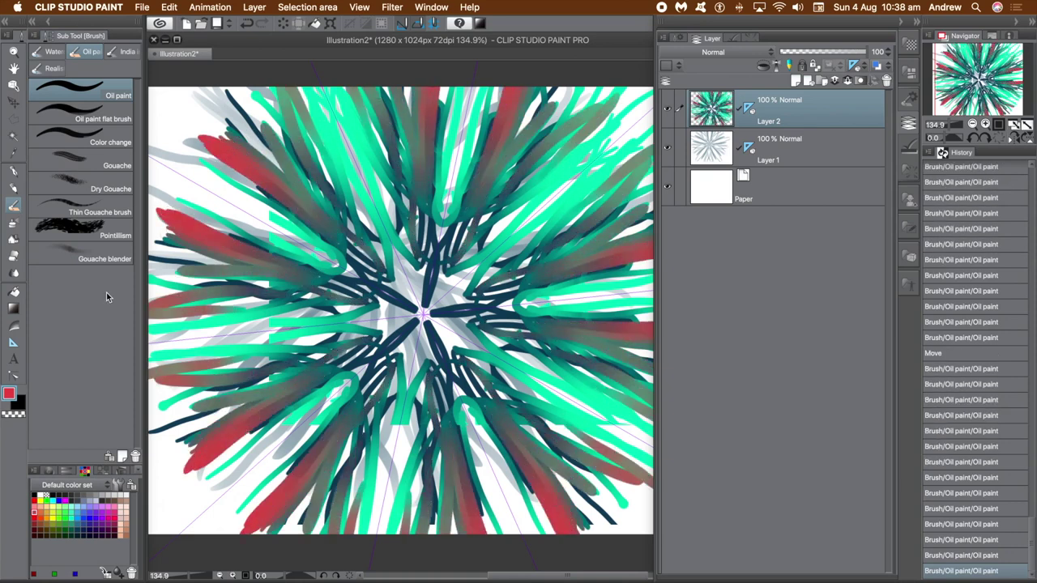
Step: Set Layer 2's blending mode to Difference and paint further mirrored strokes with red across the pattern and its centre
left_click(721, 55)
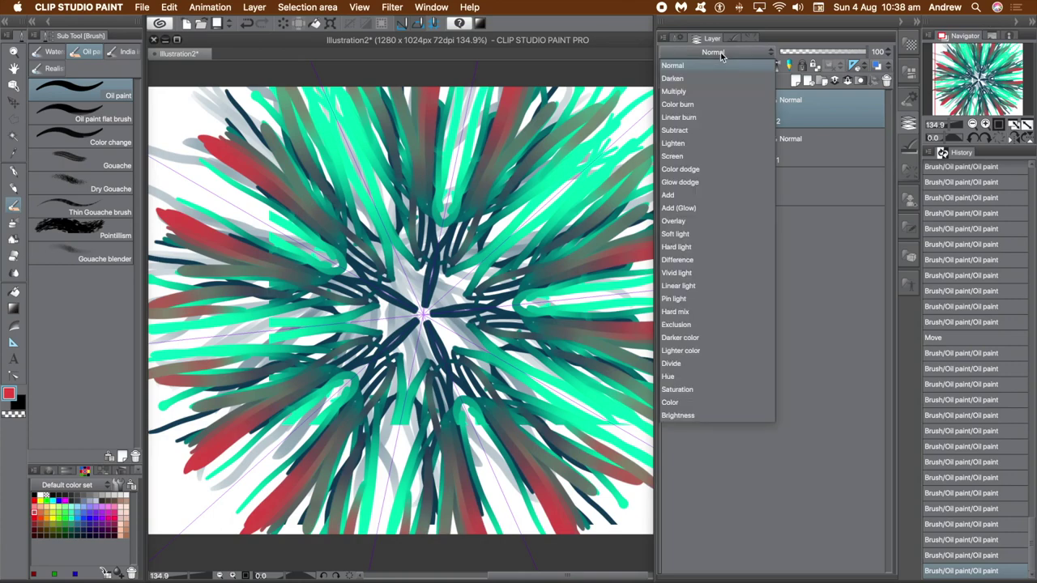
left_click(699, 263)
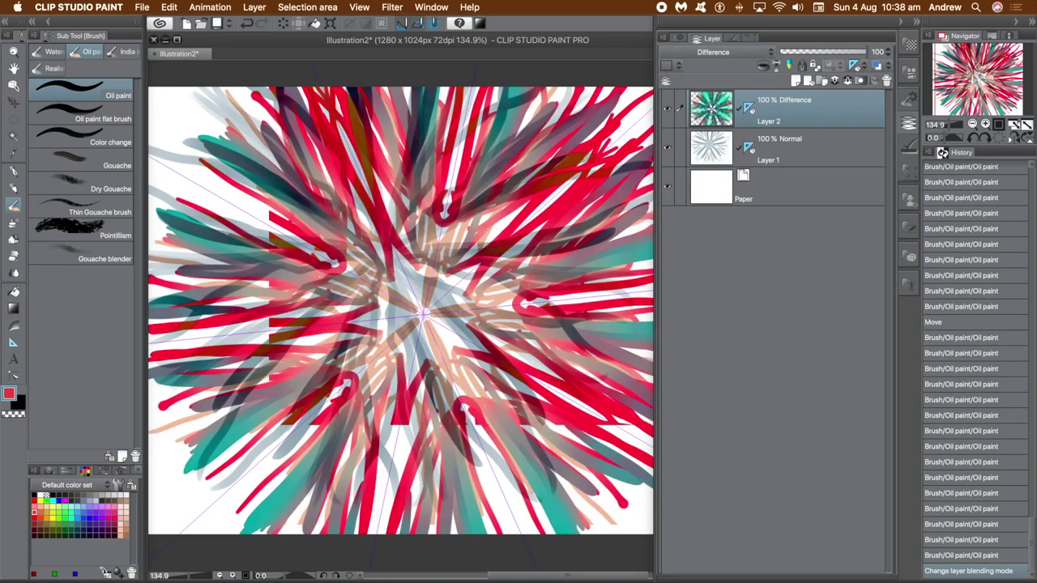
left_click_drag(301, 252, 174, 161)
left_click_drag(212, 238, 151, 206)
left_click_drag(250, 244, 150, 182)
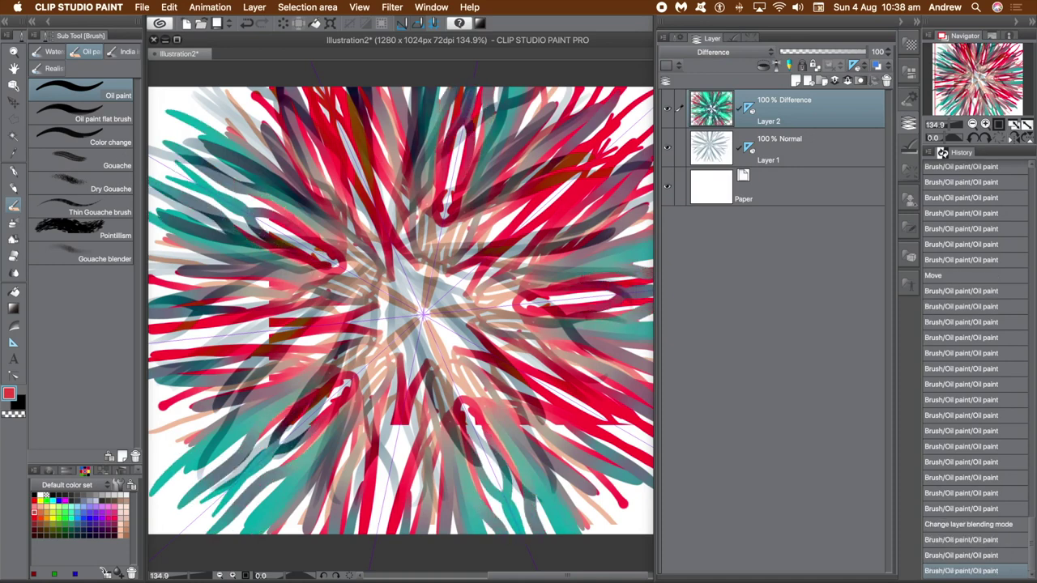
left_click_drag(310, 257, 188, 196)
left_click_drag(385, 294, 267, 225)
mouse_move(377, 287)
left_mouse_down()
mouse_move(290, 237)
mouse_move(296, 196)
mouse_move(257, 106)
left_mouse_up()
left_click_drag(294, 188, 209, 91)
mouse_move(328, 334)
left_mouse_down()
mouse_move(254, 382)
mouse_move(163, 405)
left_mouse_up()
left_click(369, 320)
left_click_drag(409, 324, 298, 402)
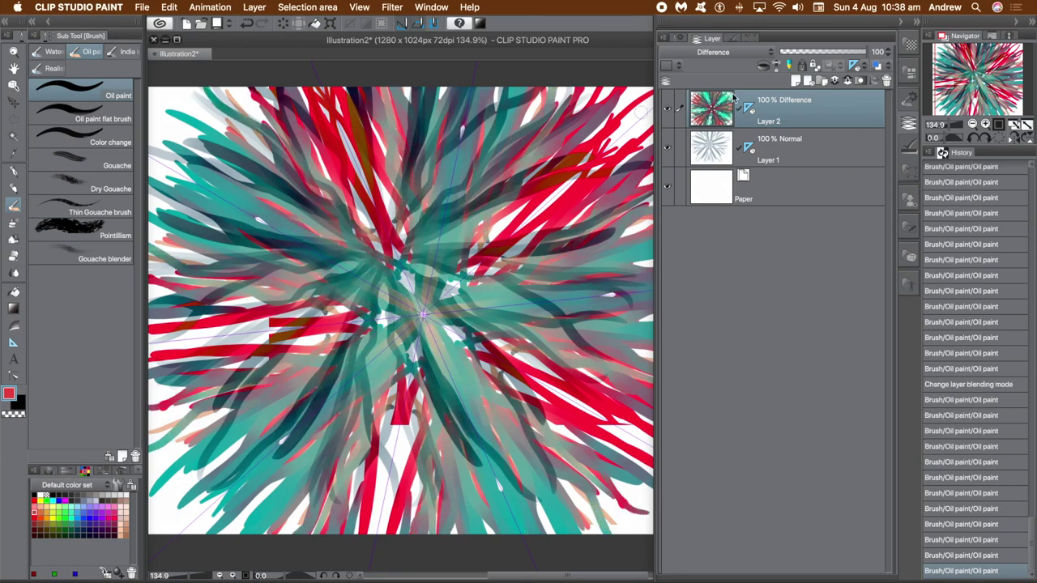
Step: Set Layer 2's blending mode back to Normal
left_click(713, 52)
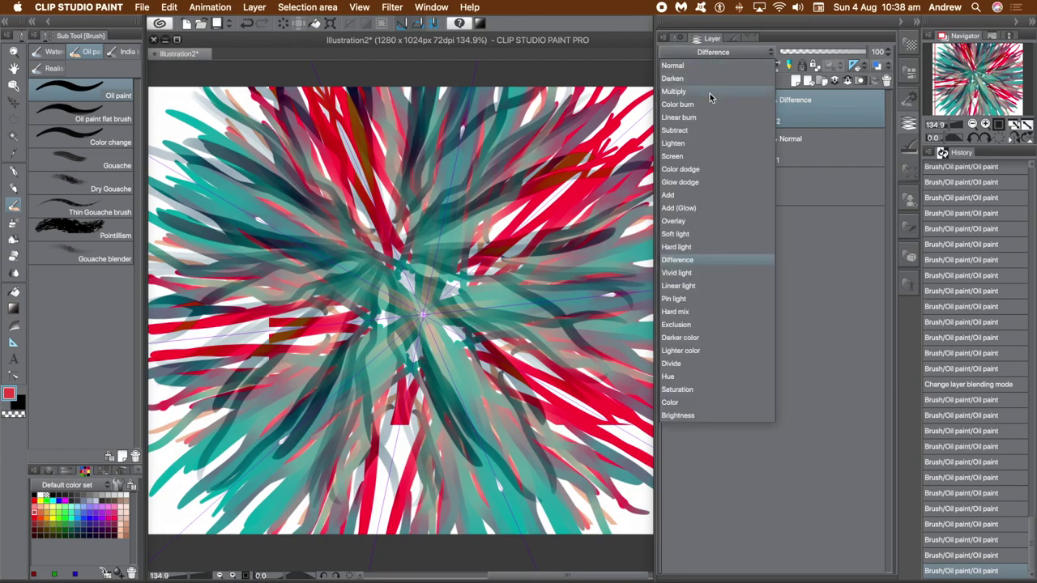
left_click(698, 68)
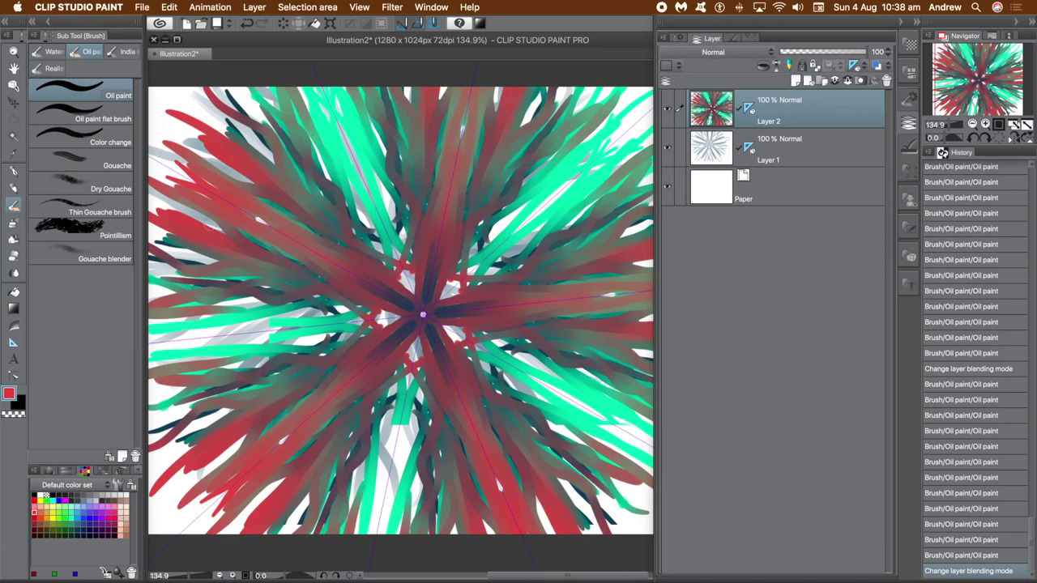
Step: Try a mirrored stroke from the ruler's centre with the Test1 decoration brush at size 15.1, and undo it
left_click(14, 245)
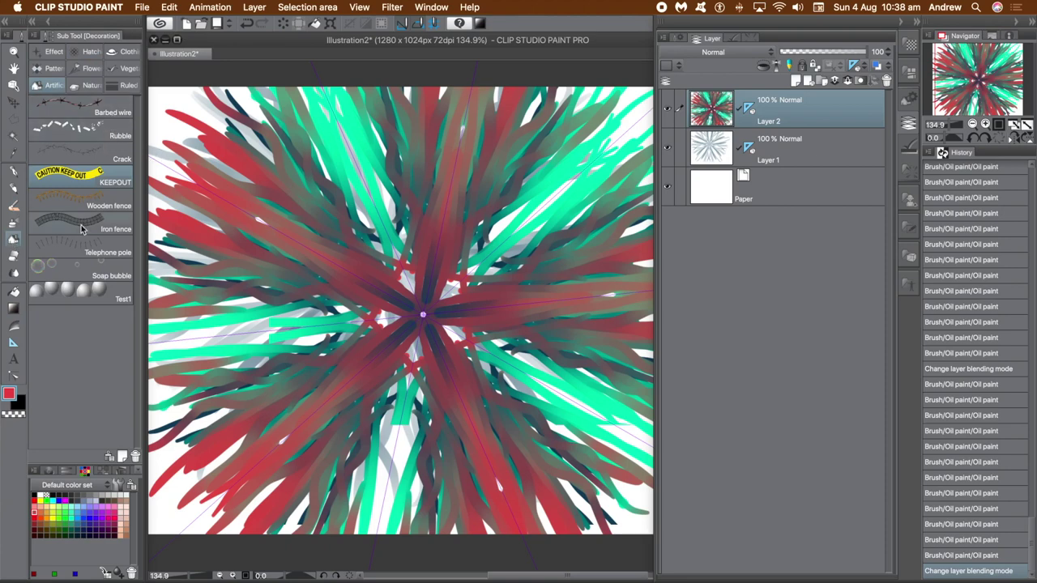
left_click(76, 298)
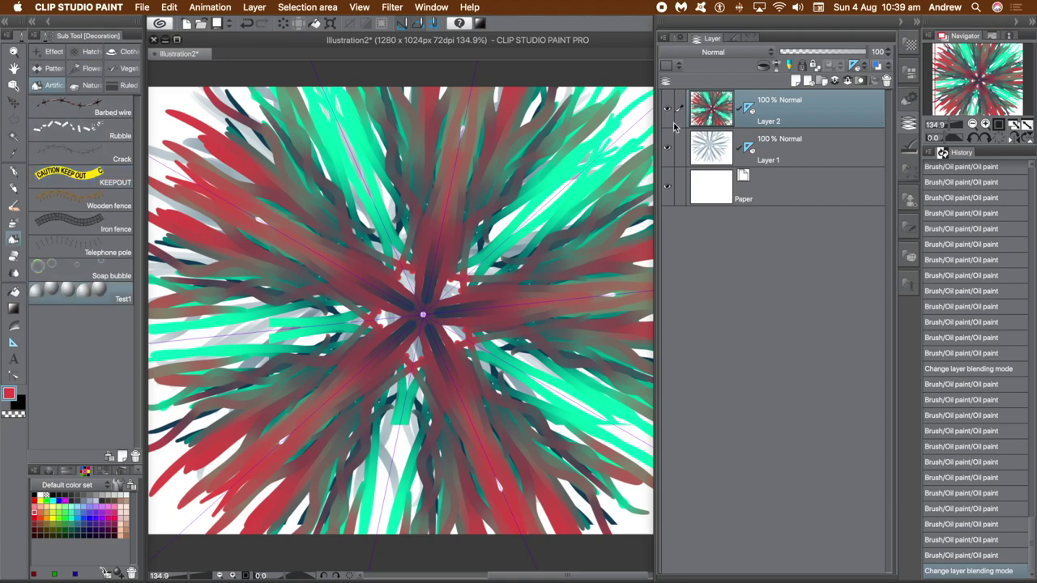
left_click(683, 42)
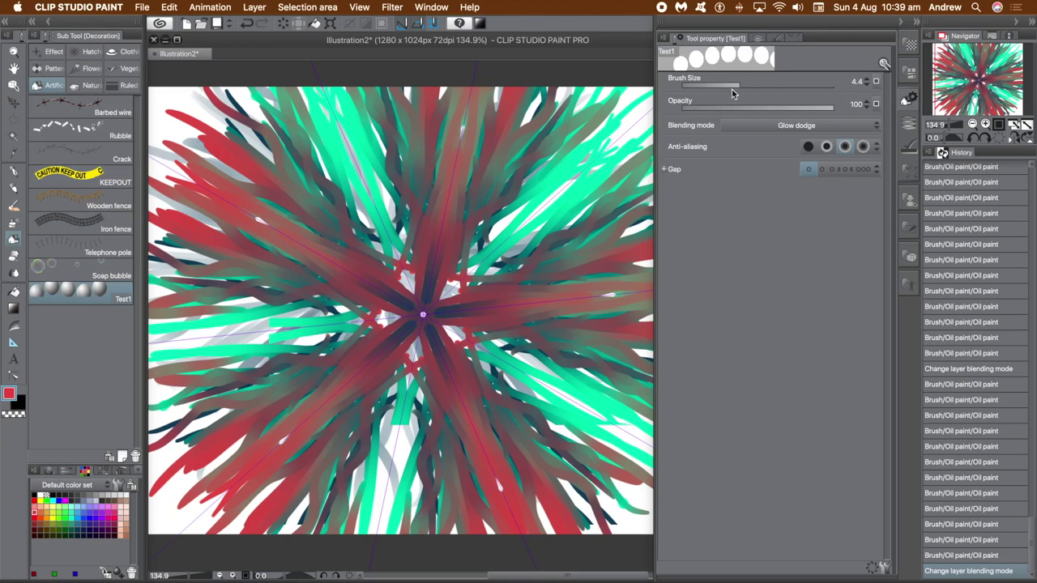
left_click_drag(749, 88, 759, 86)
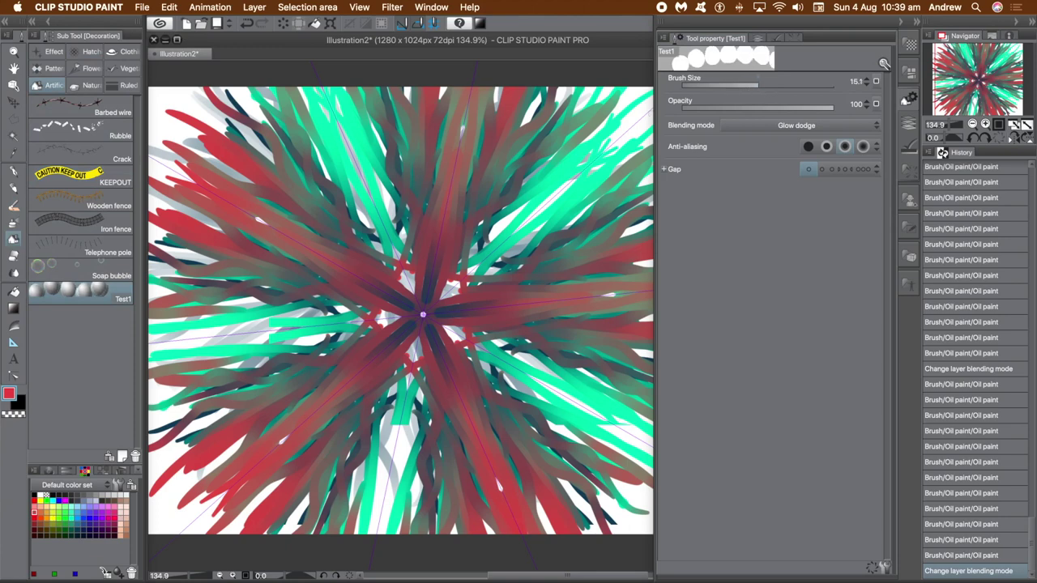
mouse_move(412, 300)
left_mouse_down()
mouse_move(354, 261)
mouse_move(311, 210)
left_mouse_up()
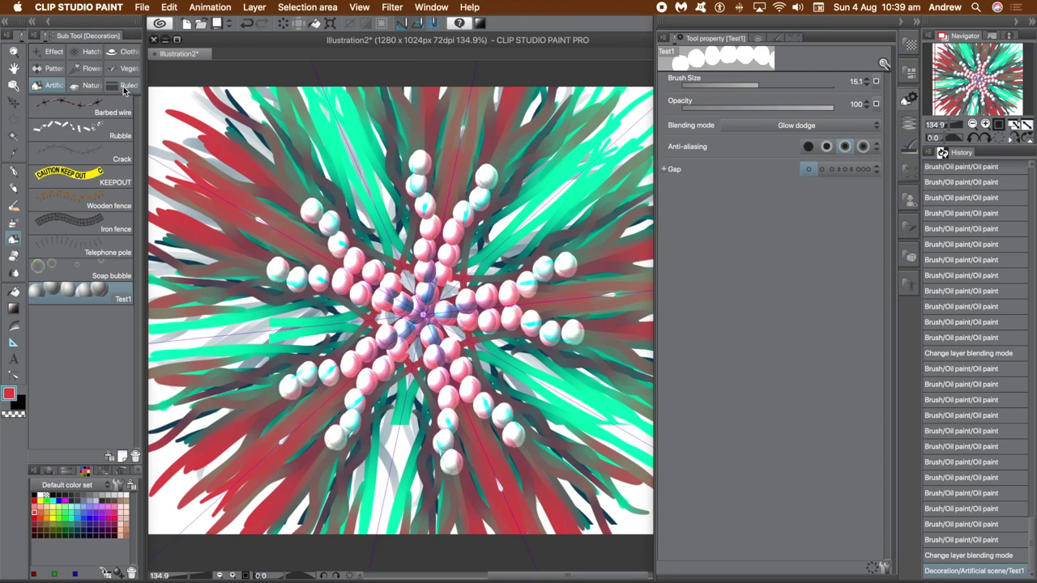
key("super+z")
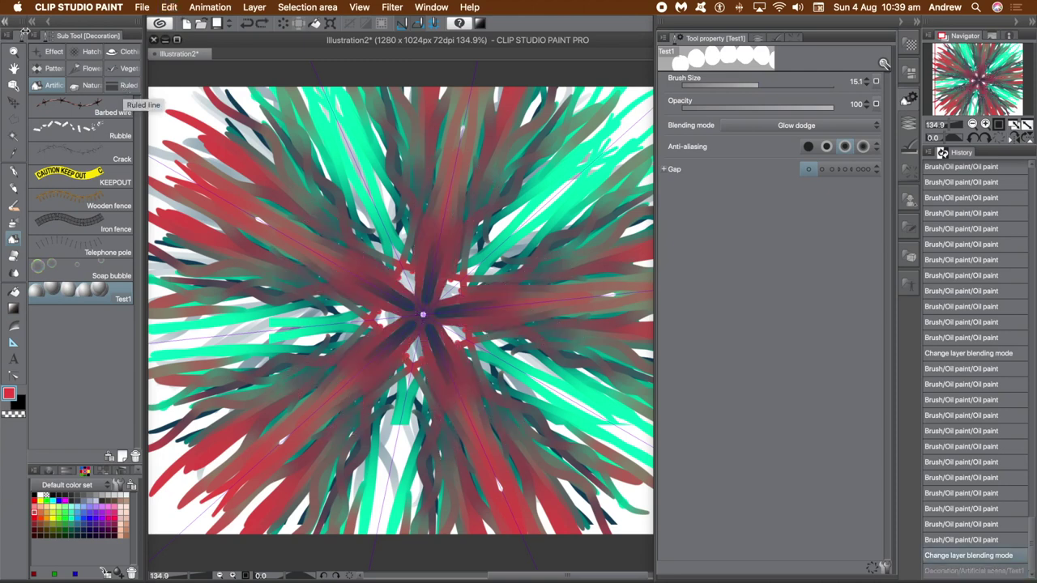
Step: Paint wavy and looping mirrored strokes over Layer 2 with the Blurred rainbow decoration brush from the natural scene group
left_click(52, 52)
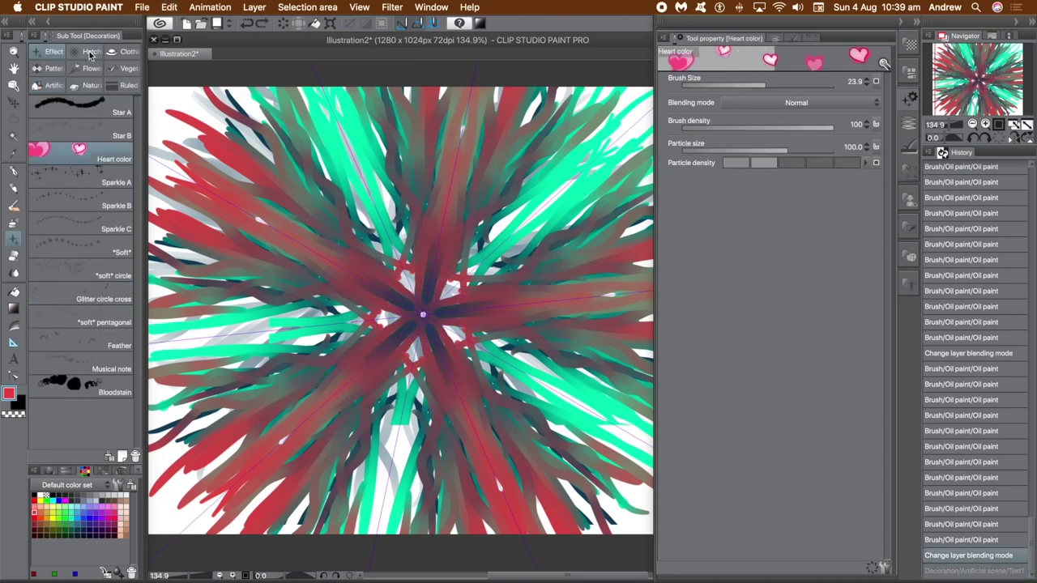
left_click(91, 53)
left_click(93, 83)
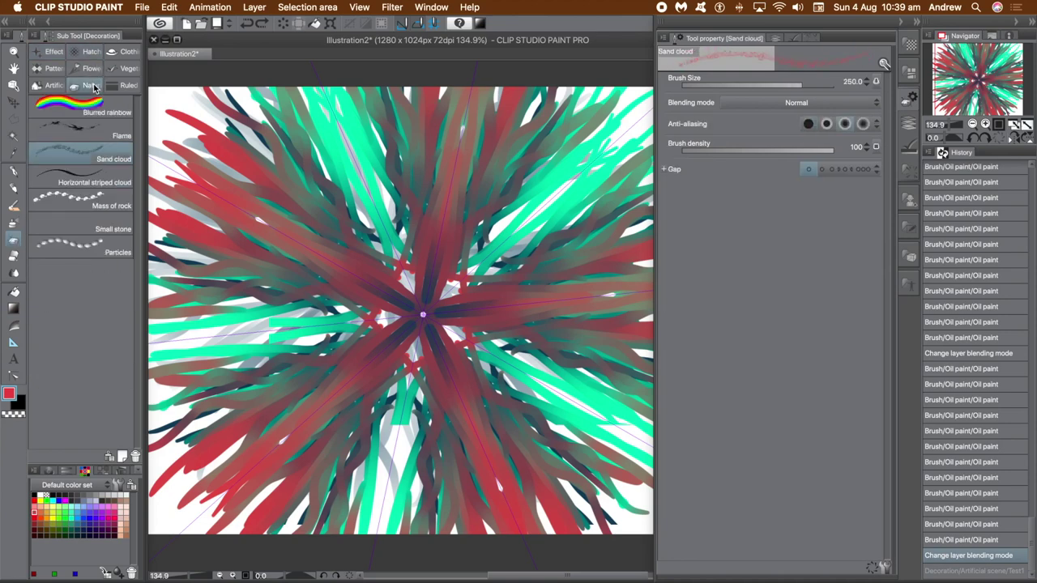
left_click(92, 108)
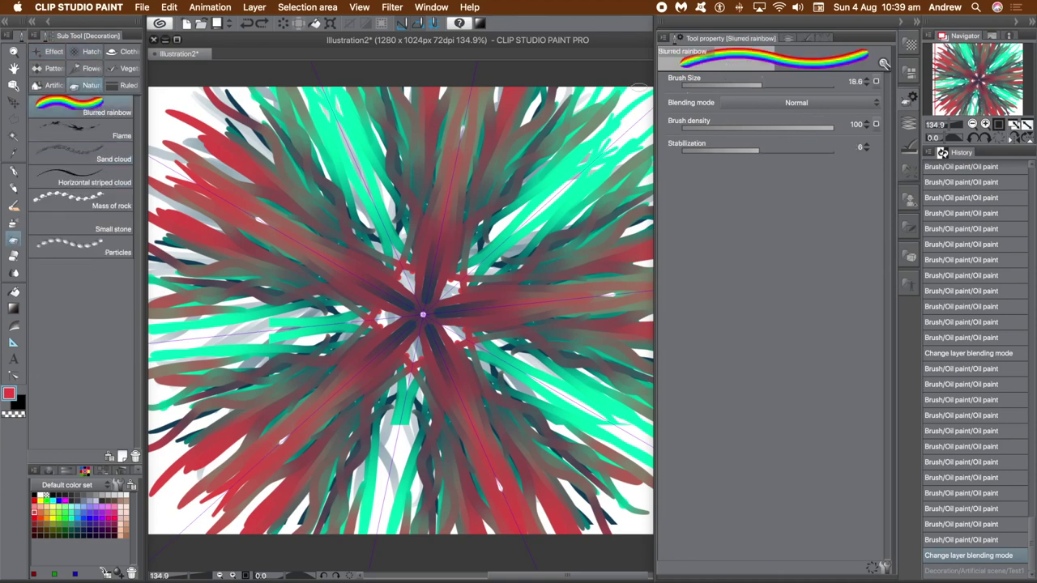
left_click(787, 39)
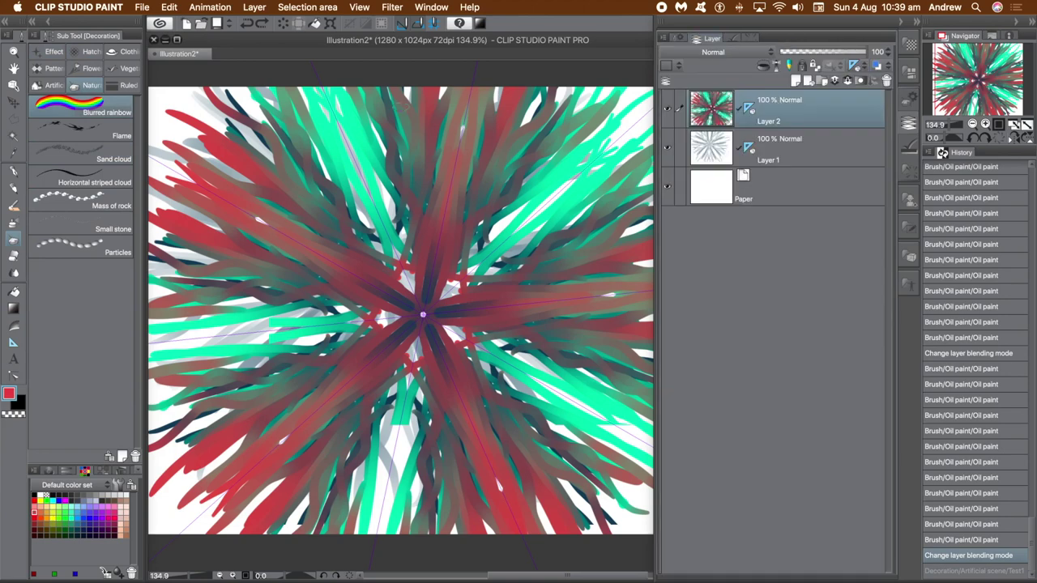
left_click_drag(378, 290, 347, 247)
left_click_drag(329, 233, 320, 220)
mouse_move(391, 280)
left_mouse_down()
mouse_move(288, 154)
mouse_move(282, 177)
mouse_move(253, 125)
mouse_move(282, 134)
mouse_move(275, 155)
mouse_move(282, 122)
mouse_move(274, 154)
mouse_move(237, 121)
mouse_move(246, 104)
mouse_move(197, 99)
left_mouse_up()
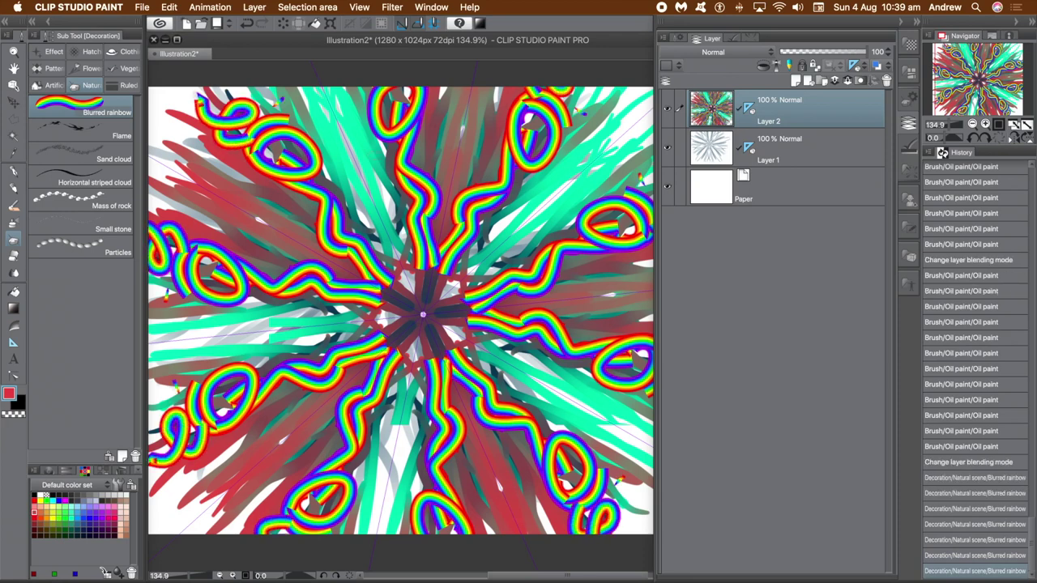
mouse_move(292, 119)
left_mouse_down()
mouse_move(356, 188)
mouse_move(415, 298)
mouse_move(328, 241)
left_mouse_up()
mouse_move(385, 282)
left_mouse_down()
mouse_move(357, 257)
mouse_move(343, 268)
mouse_move(301, 231)
mouse_move(209, 191)
mouse_move(322, 256)
left_mouse_up()
mouse_move(314, 254)
left_mouse_down()
mouse_move(267, 251)
mouse_move(227, 202)
mouse_move(200, 220)
mouse_move(151, 144)
mouse_move(407, 305)
mouse_move(267, 332)
left_mouse_up()
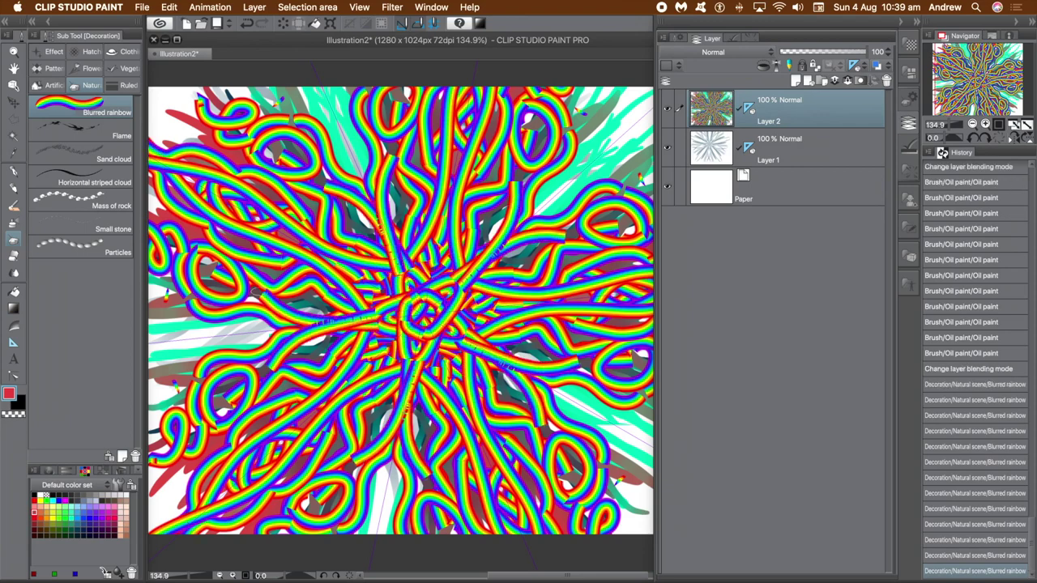
Step: Add a new raster layer named Layer 3 above Layer 2
left_click(256, 8)
mouse_move(263, 36)
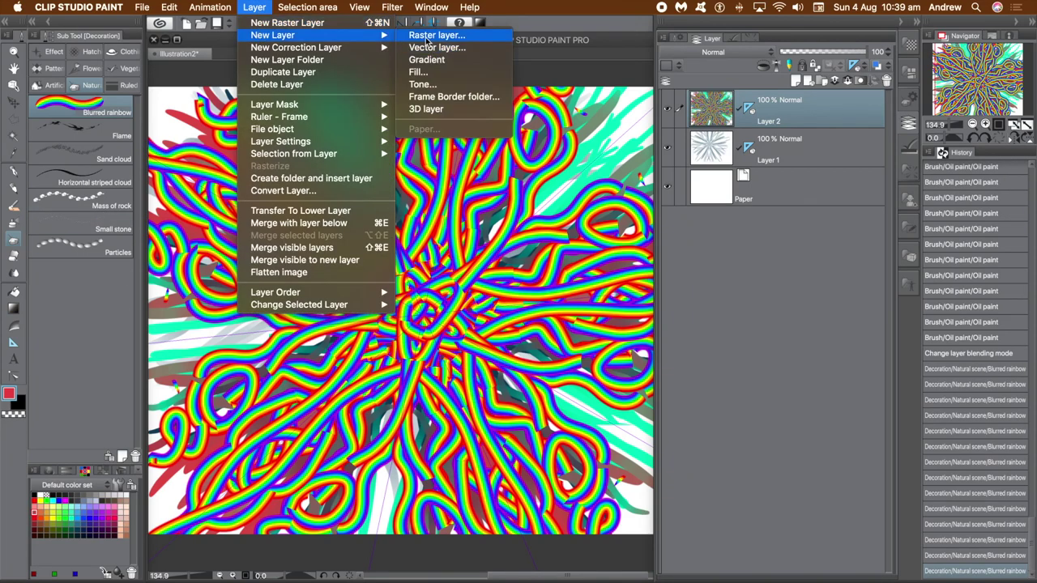
left_click(453, 35)
left_click(933, 431)
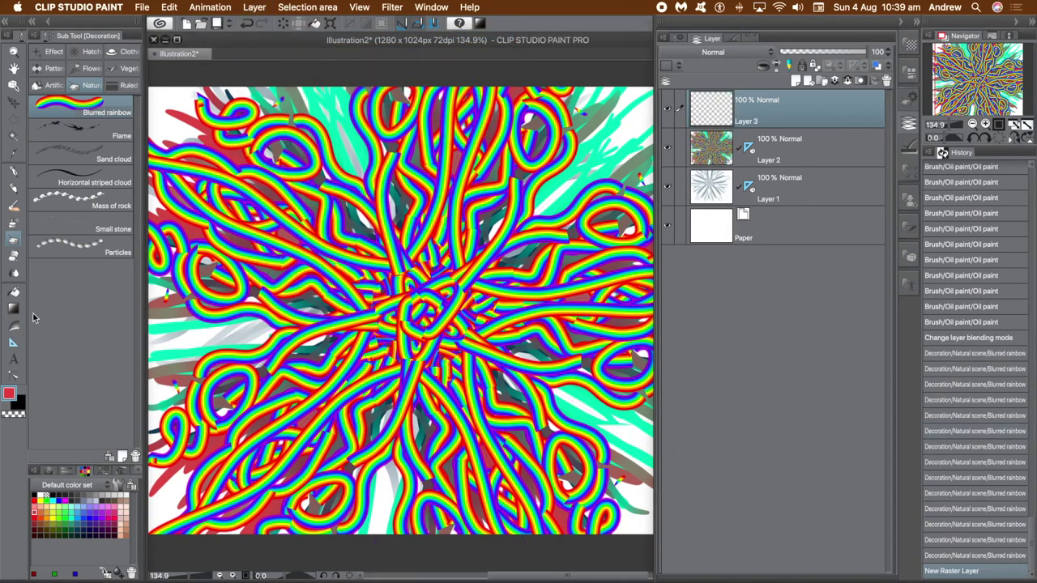
Step: Place a symmetrical ruler on Layer 3, below and left of the artwork's centre, and paint mirrored strokes with the Blurred rainbow brush
left_click(13, 344)
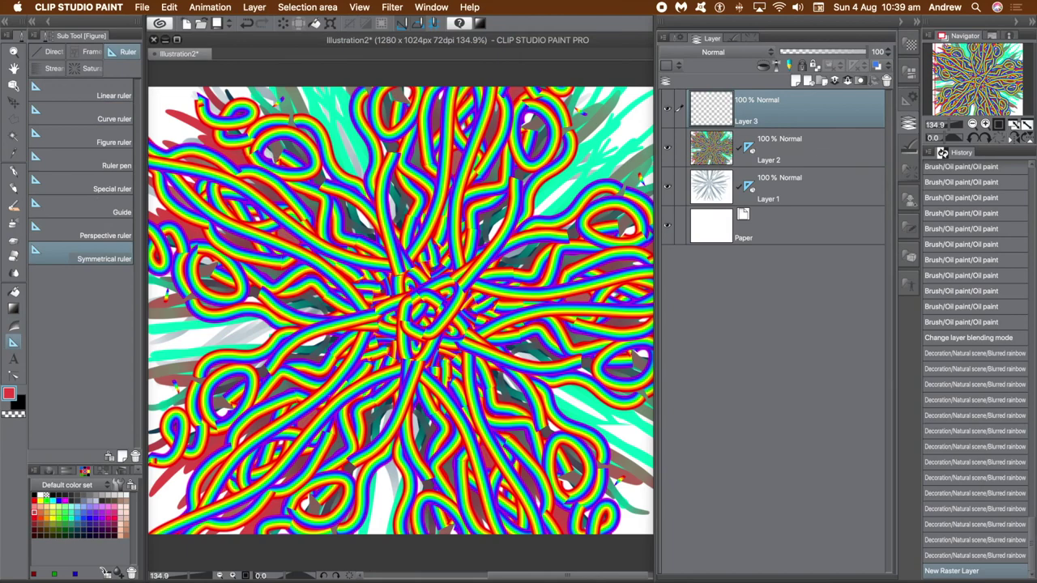
left_click(328, 402)
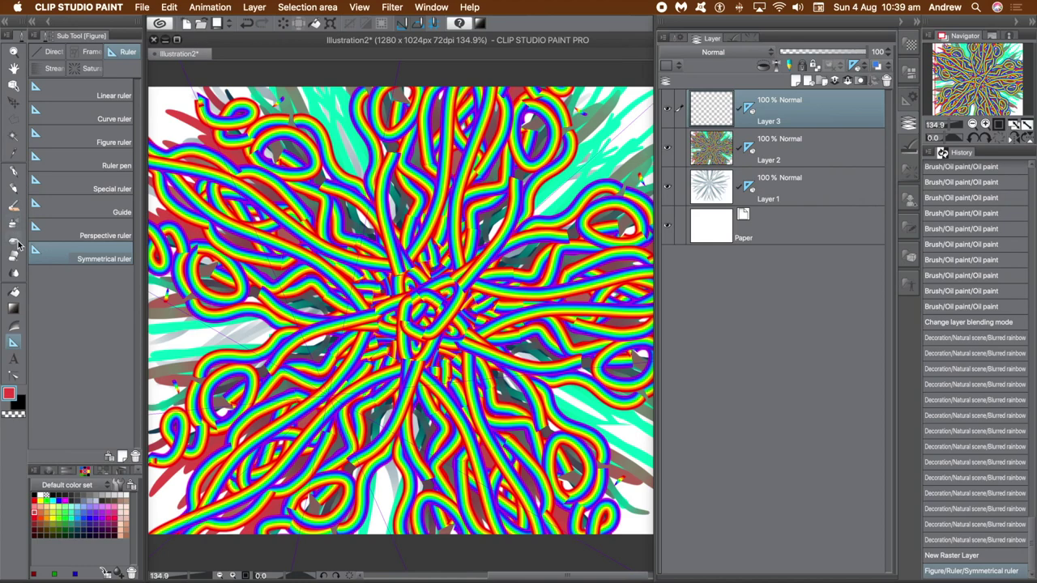
left_click(16, 243)
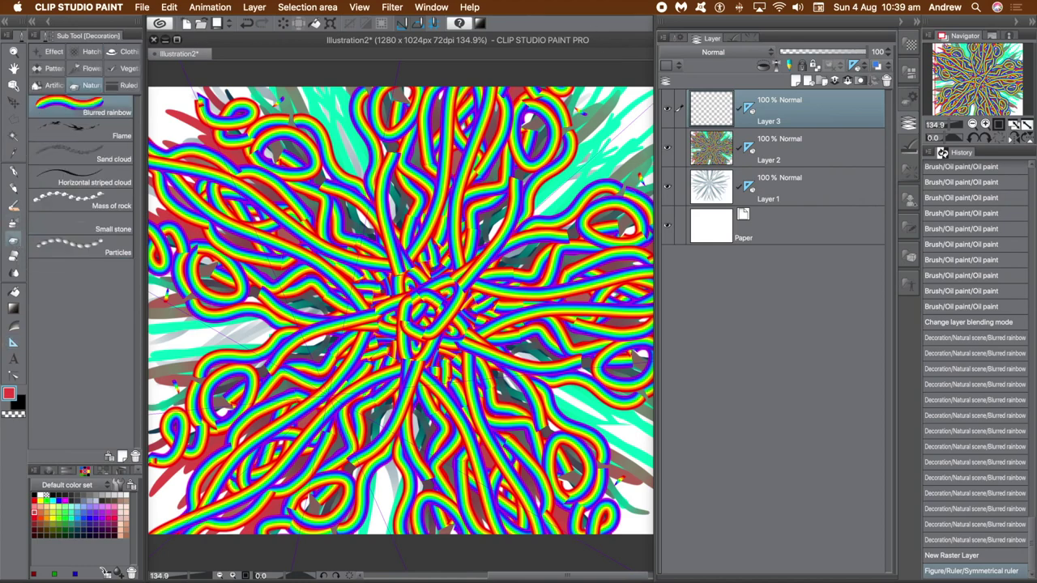
mouse_move(249, 349)
left_mouse_down()
mouse_move(287, 328)
mouse_move(259, 243)
left_mouse_up()
mouse_move(266, 449)
left_mouse_down()
mouse_move(251, 470)
mouse_move(162, 409)
left_mouse_up()
mouse_move(345, 312)
left_mouse_down()
mouse_move(568, 221)
mouse_move(556, 316)
mouse_move(584, 321)
left_mouse_up()
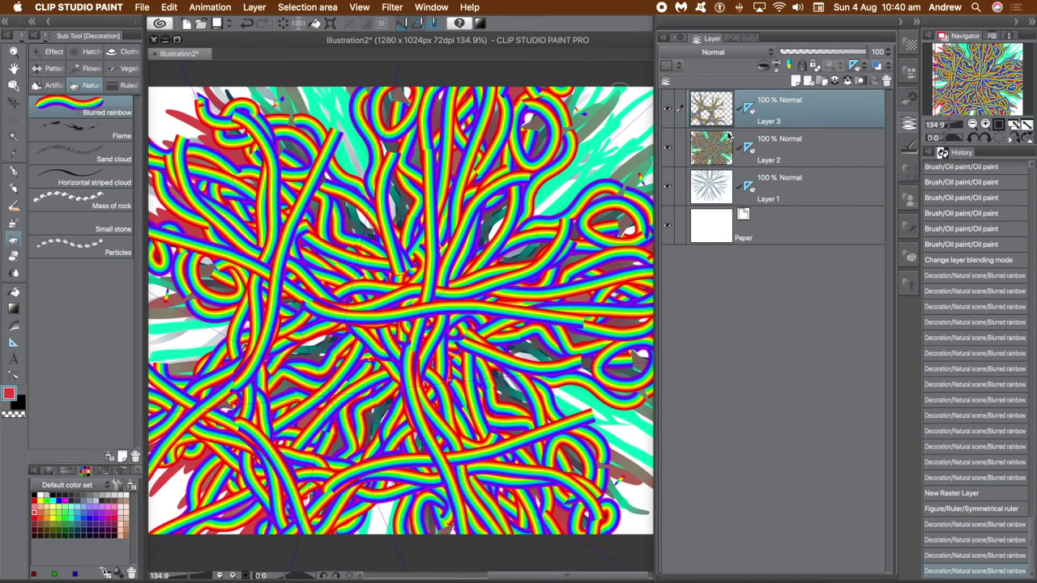
Step: Paint more mirrored Blurred rainbow strokes on Layer 2 using that layer's own symmetrical ruler
left_click(714, 154)
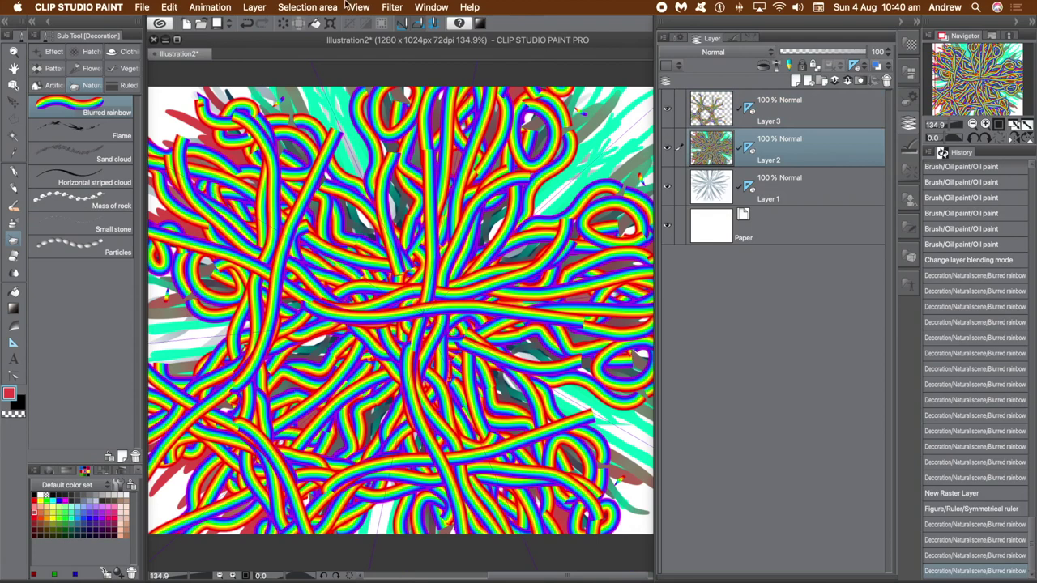
left_click_drag(441, 239, 484, 75)
left_click_drag(476, 233, 526, 89)
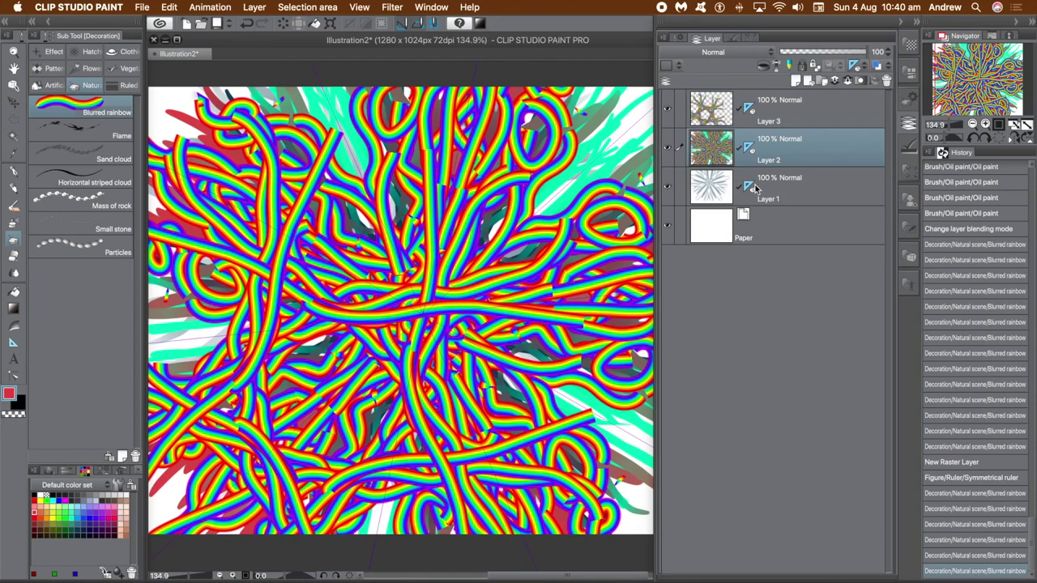
Step: Flatten the image into a single layer and fill it entirely with the current red
left_click(762, 120)
right_click(768, 121)
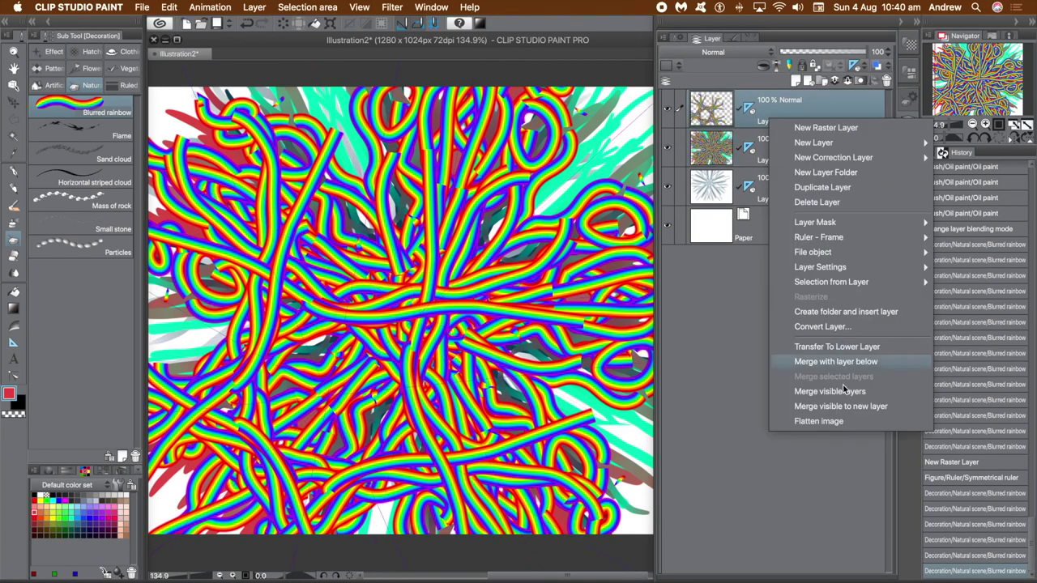
left_click(817, 421)
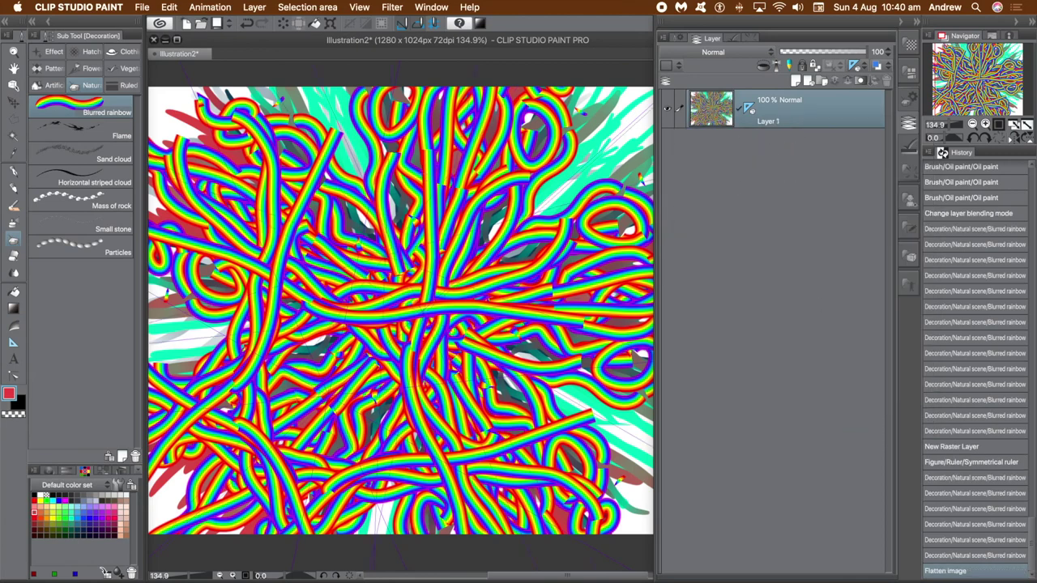
left_click(171, 8)
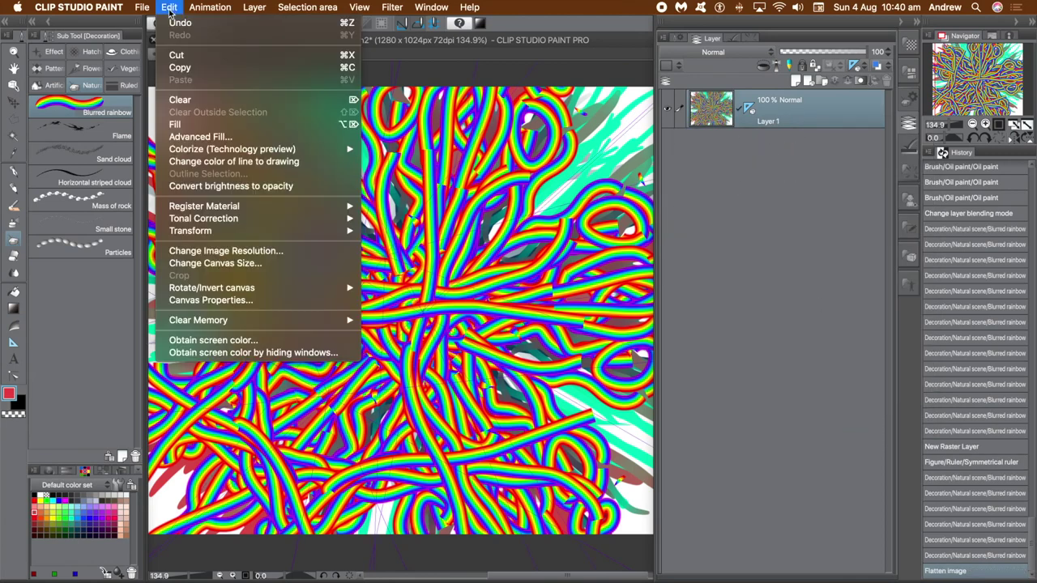
left_click(193, 126)
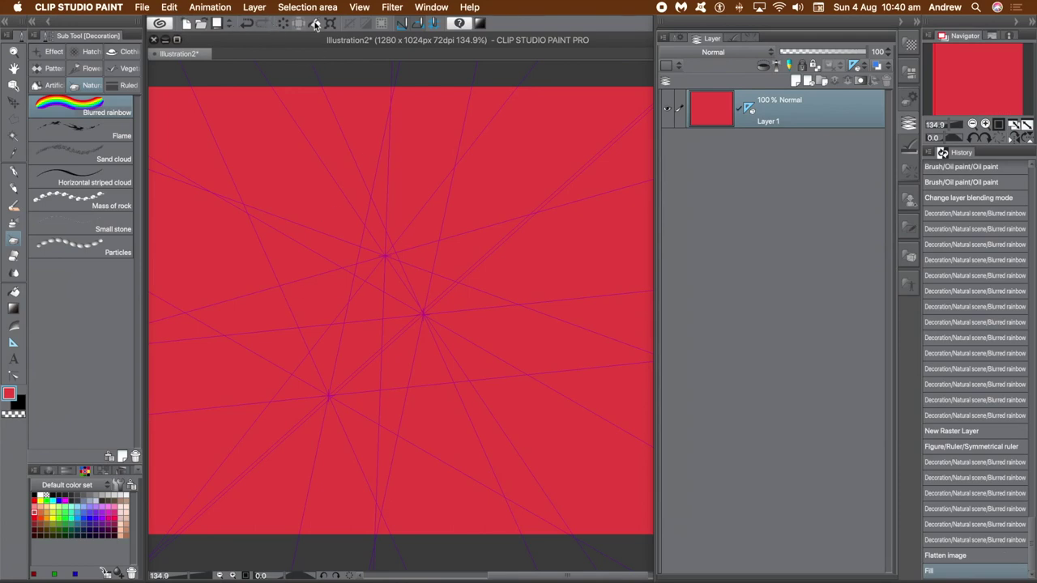
Step: Delete the combined rulers from Layer 1 and place a new symmetrical ruler near the canvas centre
right_click(748, 108)
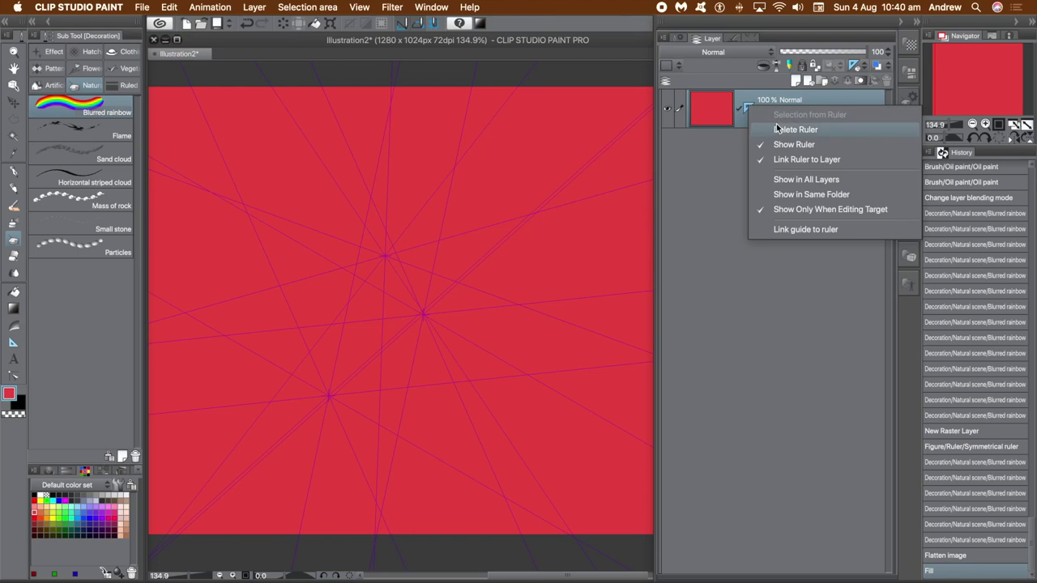
left_click(780, 130)
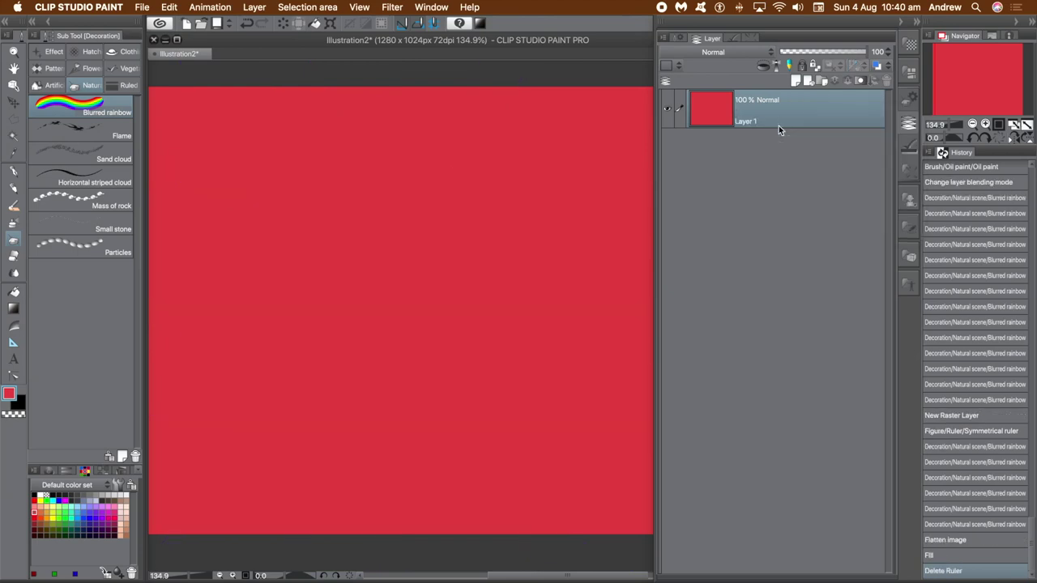
left_click(13, 344)
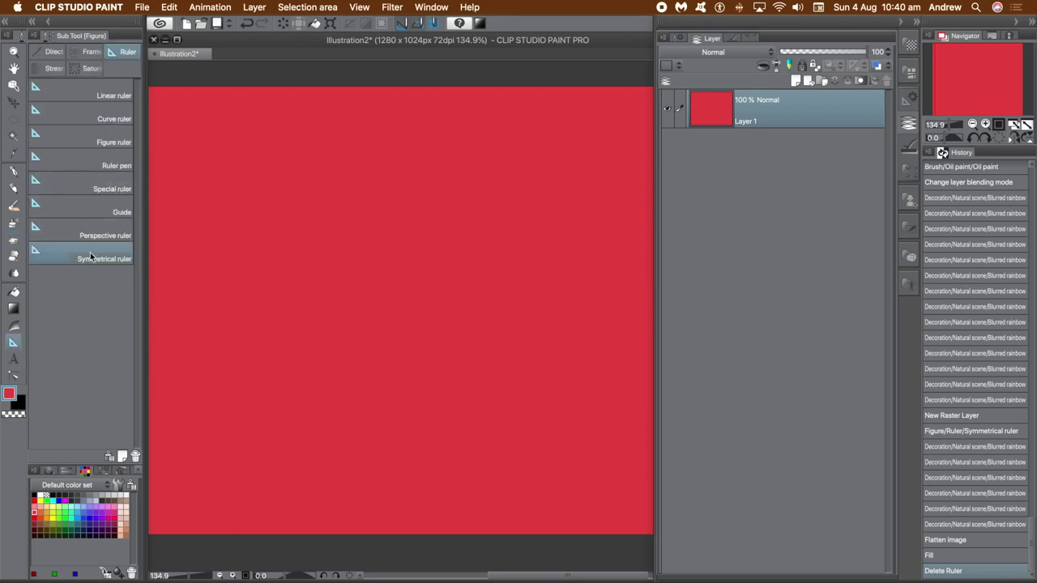
left_click_drag(392, 291, 580, 424)
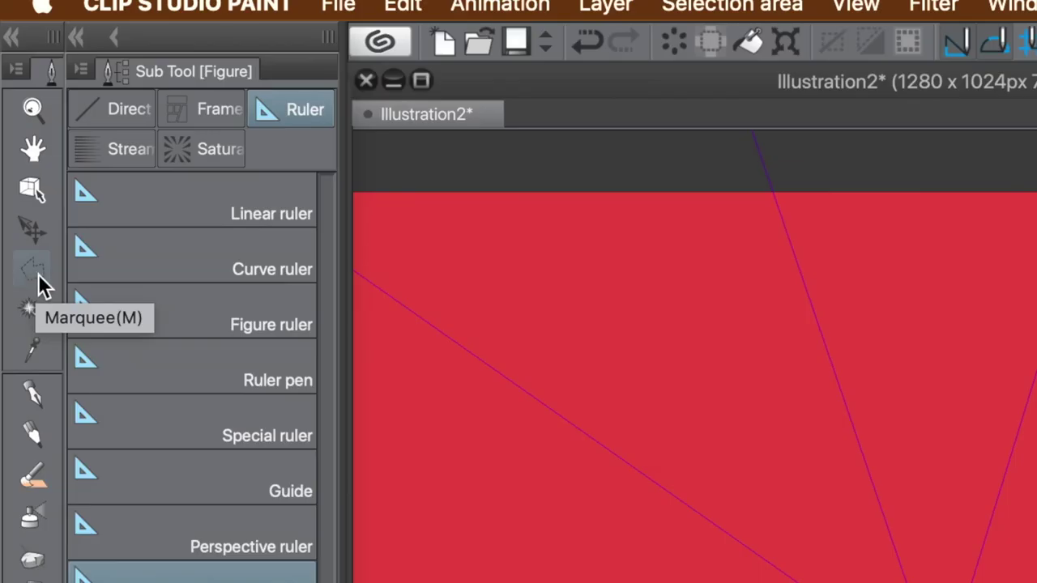
Step: Draw a jagged, mirrored selection around the ruler's centre with the Polyline marquee and close it
left_click(15, 125)
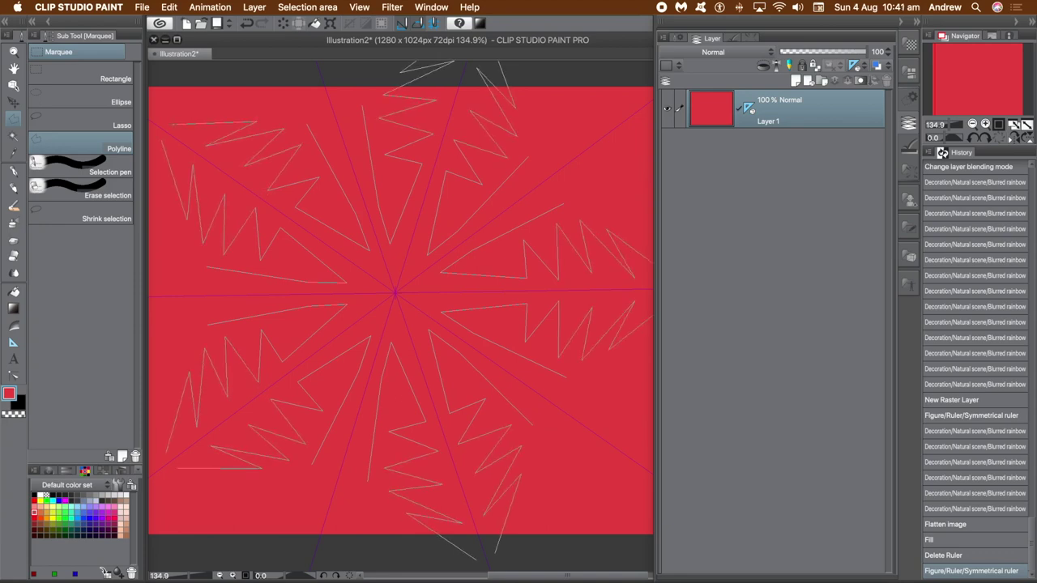
left_click(296, 95)
left_click(309, 124)
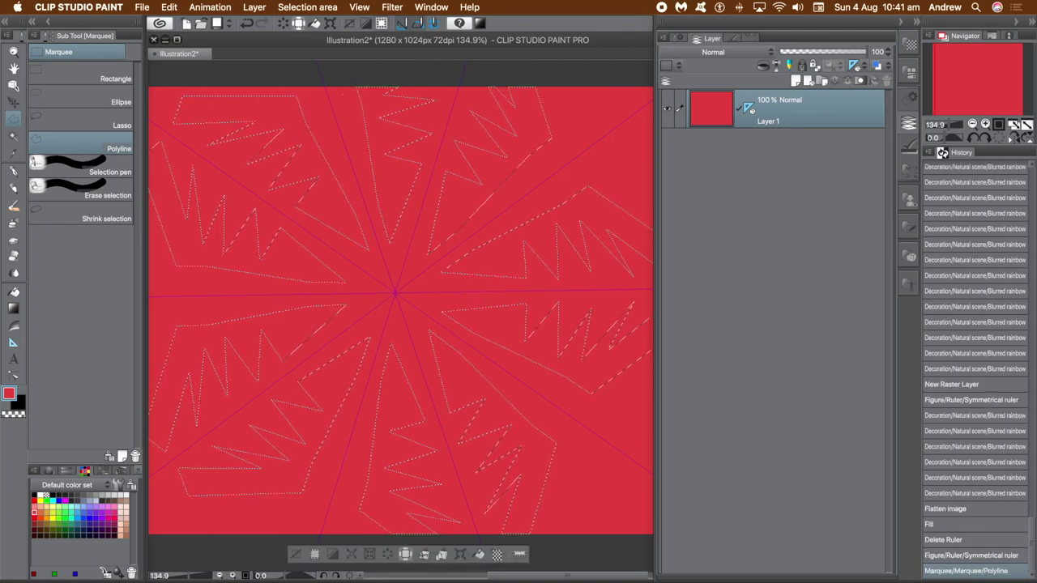
Step: Try the Sunset gradient across the mirrored selection and undo it
left_click(13, 309)
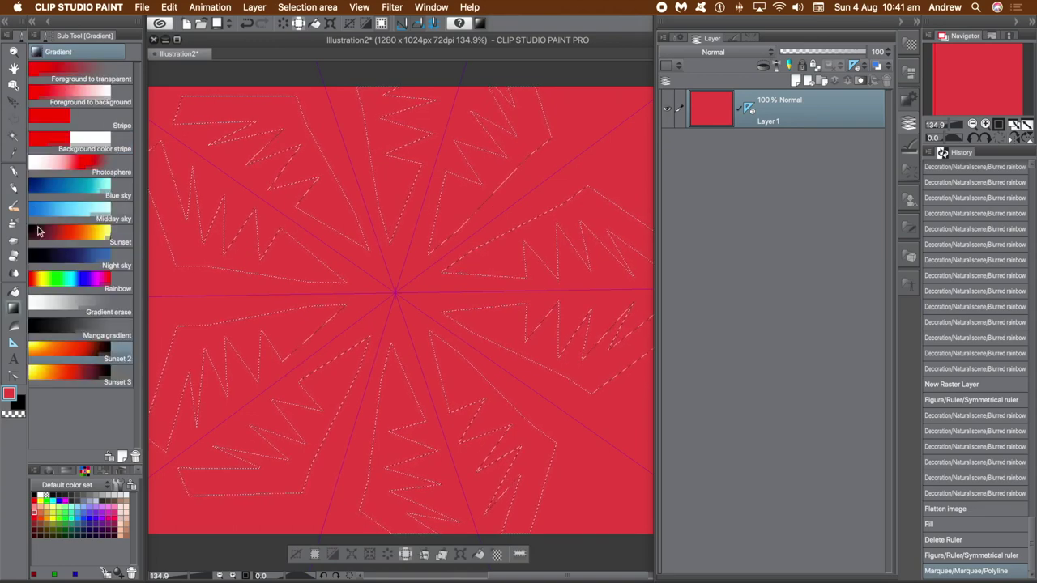
left_click(65, 236)
left_click_drag(213, 169, 187, 152)
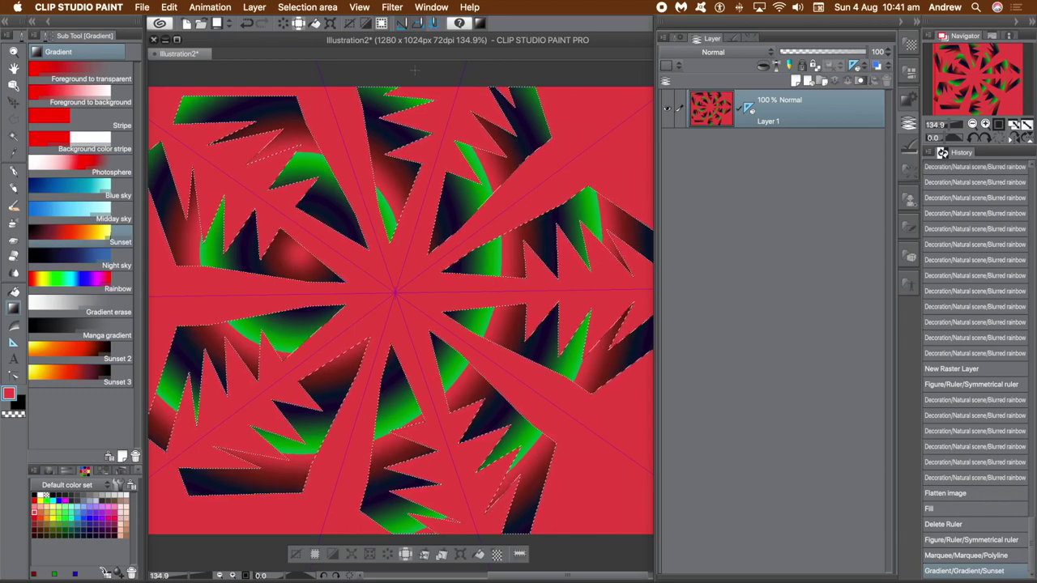
key("super+z")
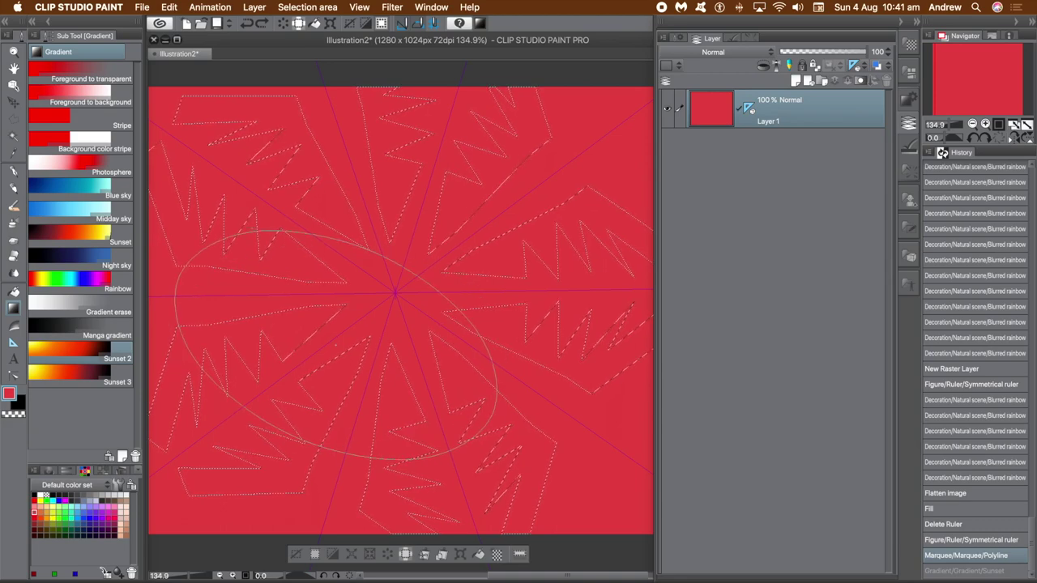
Step: Fill the jagged mirrored selection with the Sunset 2 gradient
left_click_drag(249, 154, 251, 228)
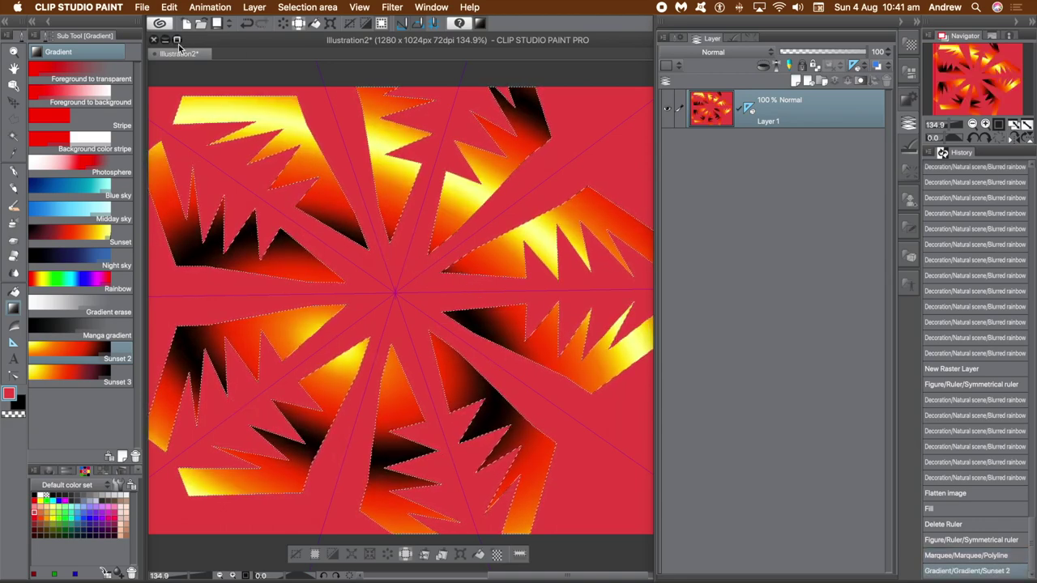
Step: Invert the selection, try a narrow elliptical Sunset 2 gradient in the inverted area, and undo that gradient
left_click(300, 7)
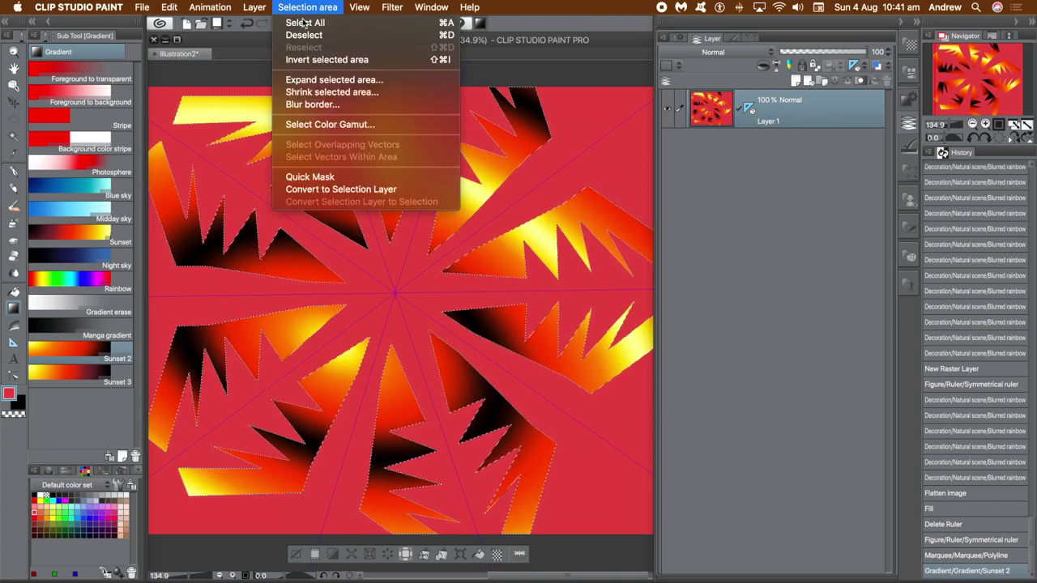
left_click(320, 58)
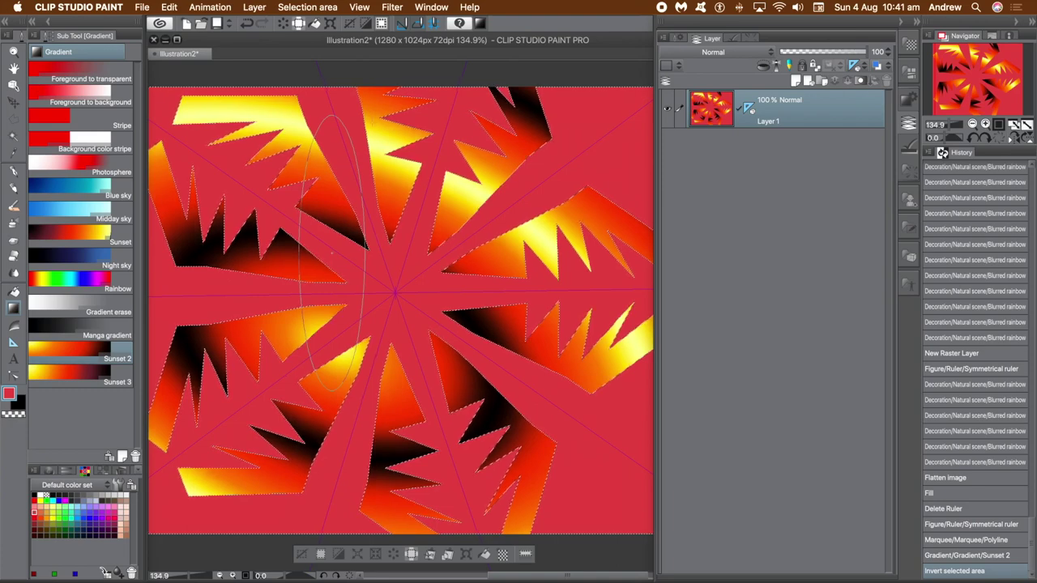
left_click(332, 253)
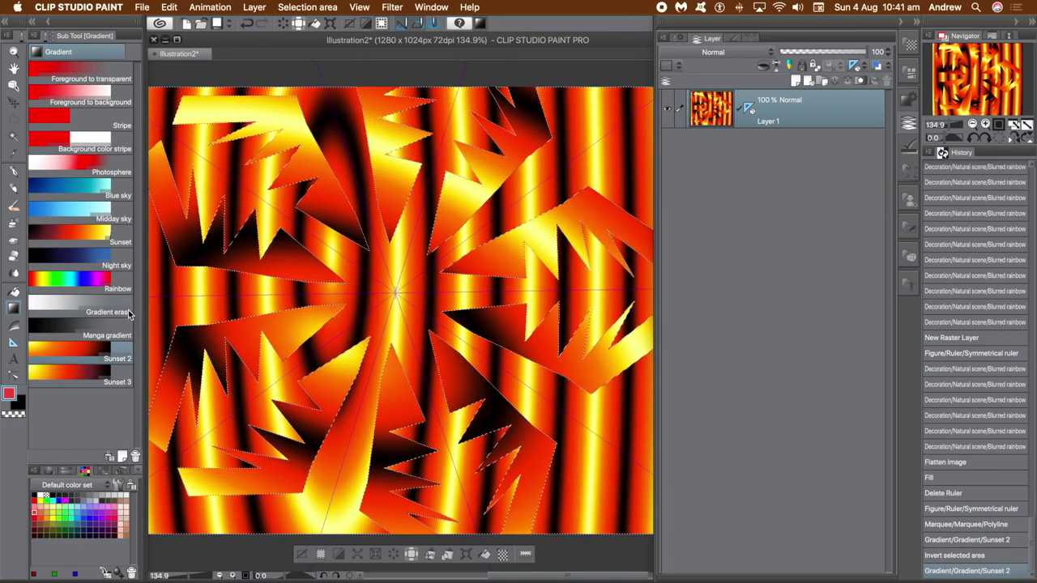
key("super+z")
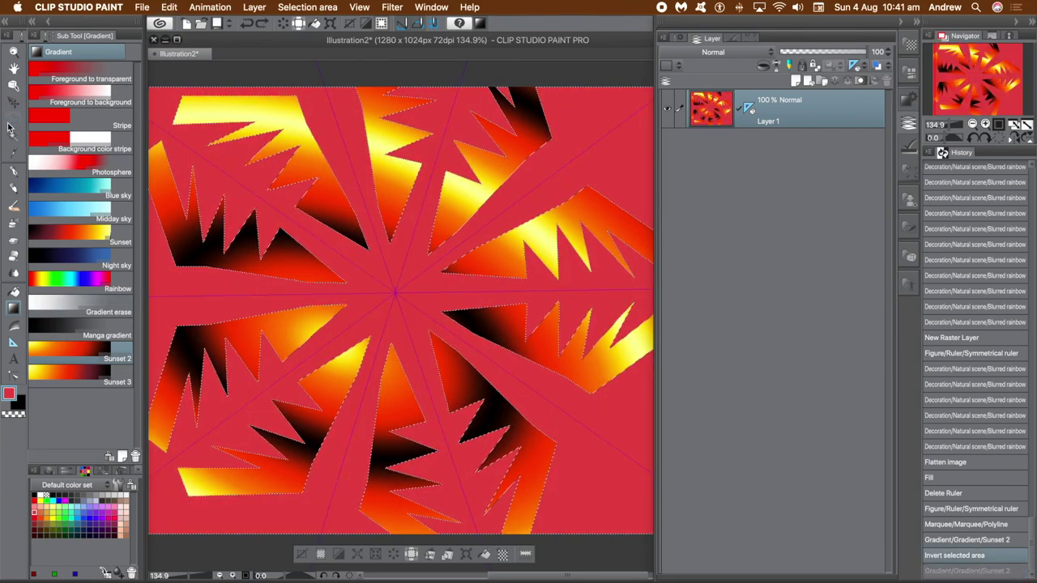
Step: Switch to the Polyline marquee and clear the current selection
left_click(12, 121)
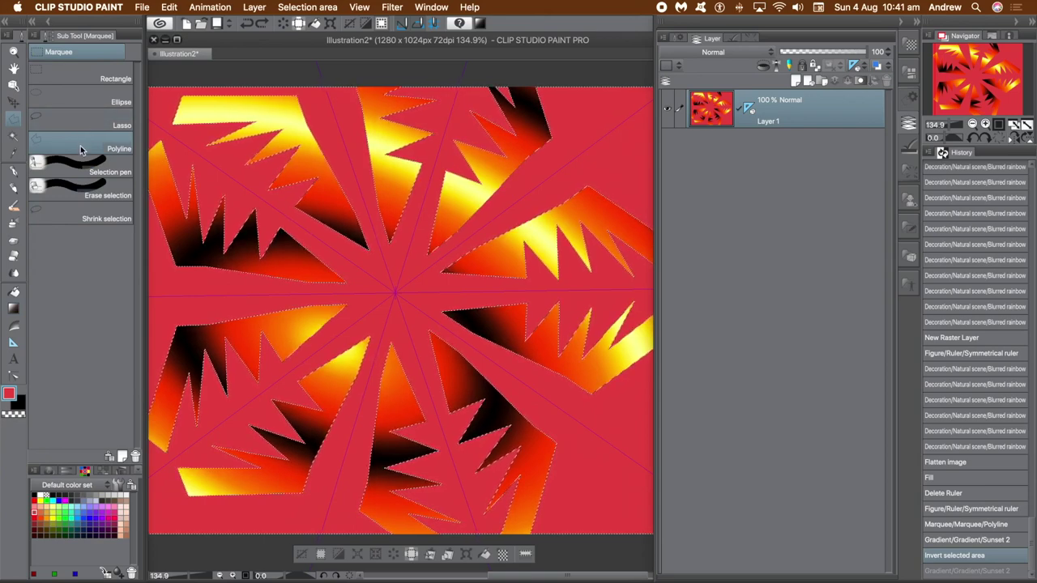
left_click(315, 8)
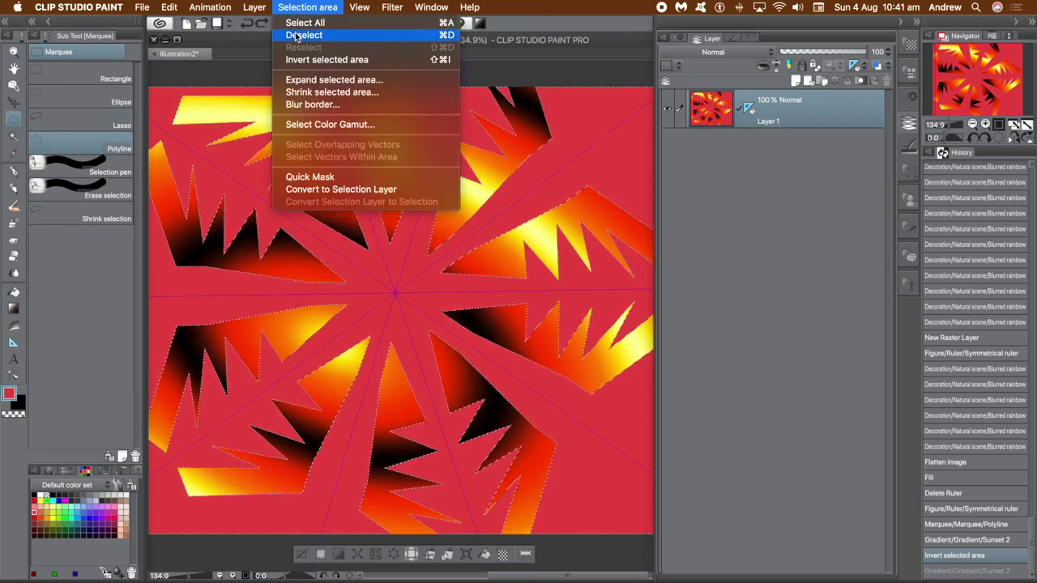
left_click(302, 31)
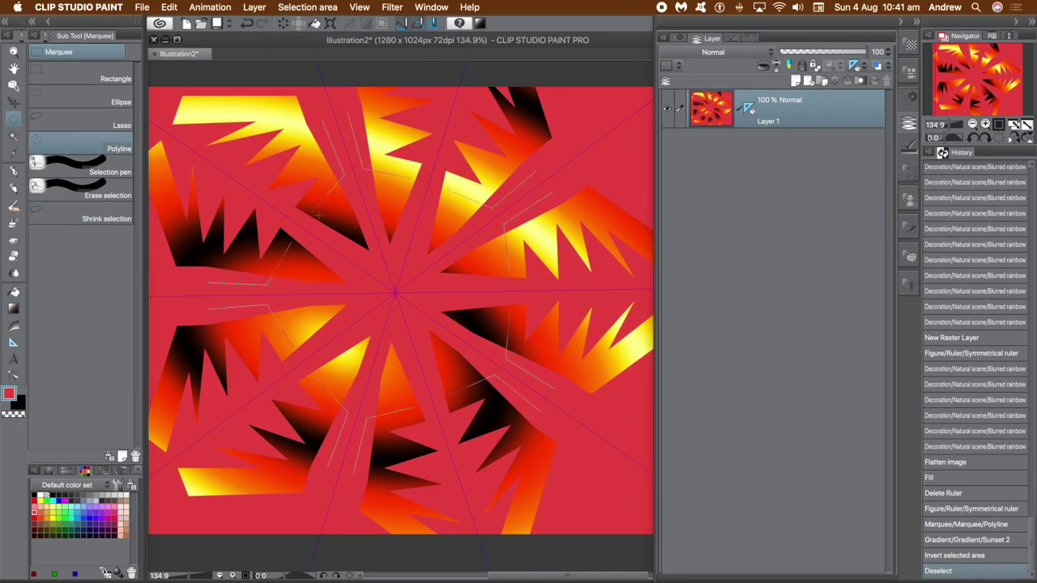
Step: Draw a second jagged mirrored polyline selection overlapping the first shapes and fill it with the Sunset 2 gradient
left_click(318, 148)
left_click(254, 175)
left_click(272, 119)
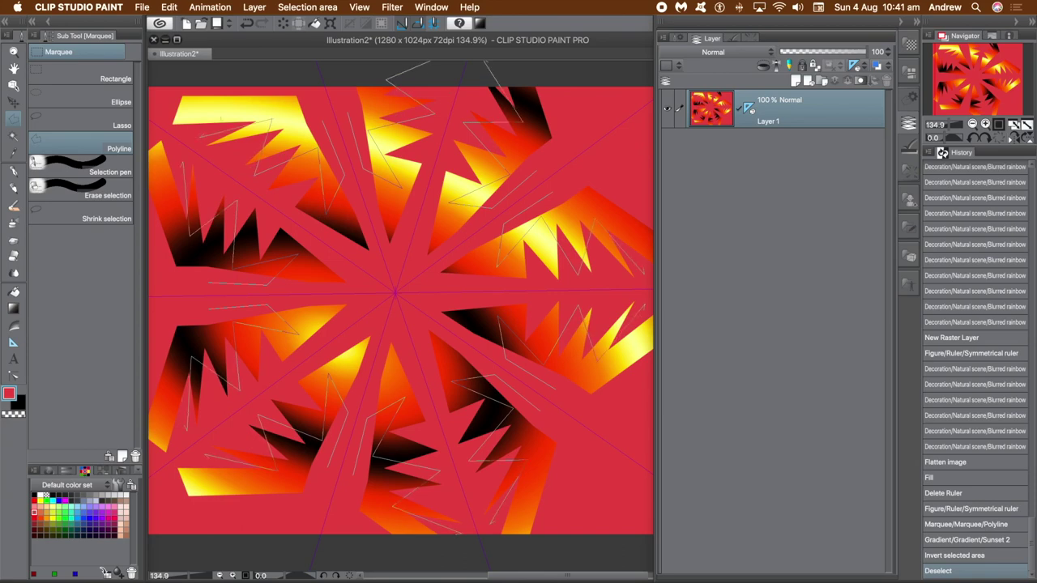
double_click(321, 124)
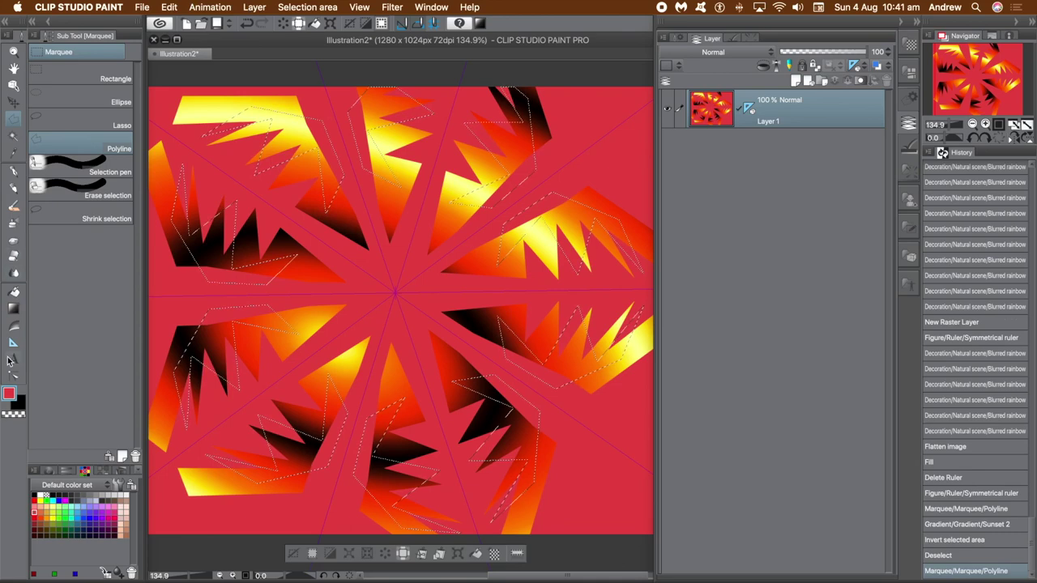
left_click(14, 312)
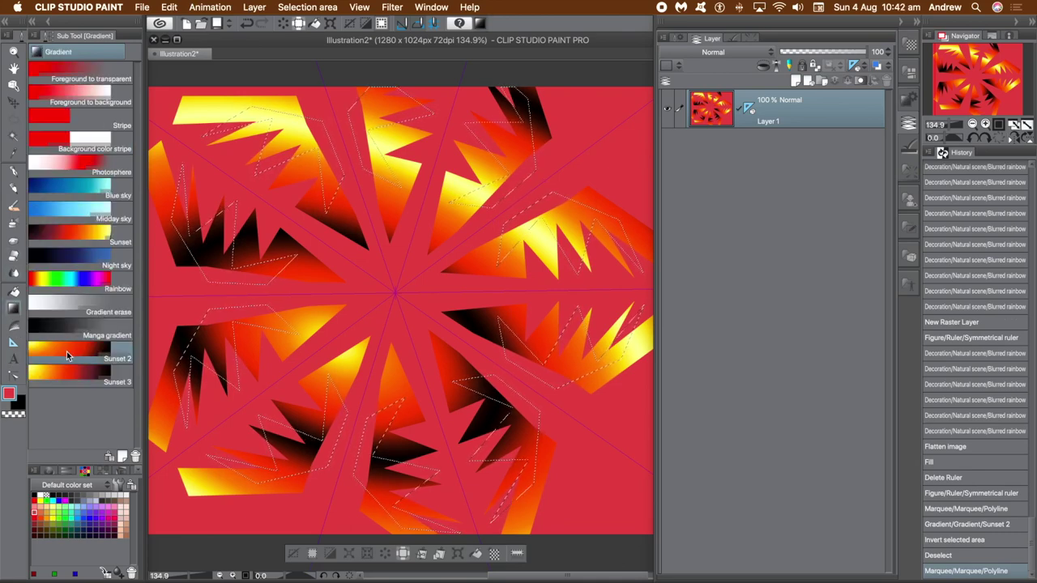
left_click_drag(338, 234, 382, 320)
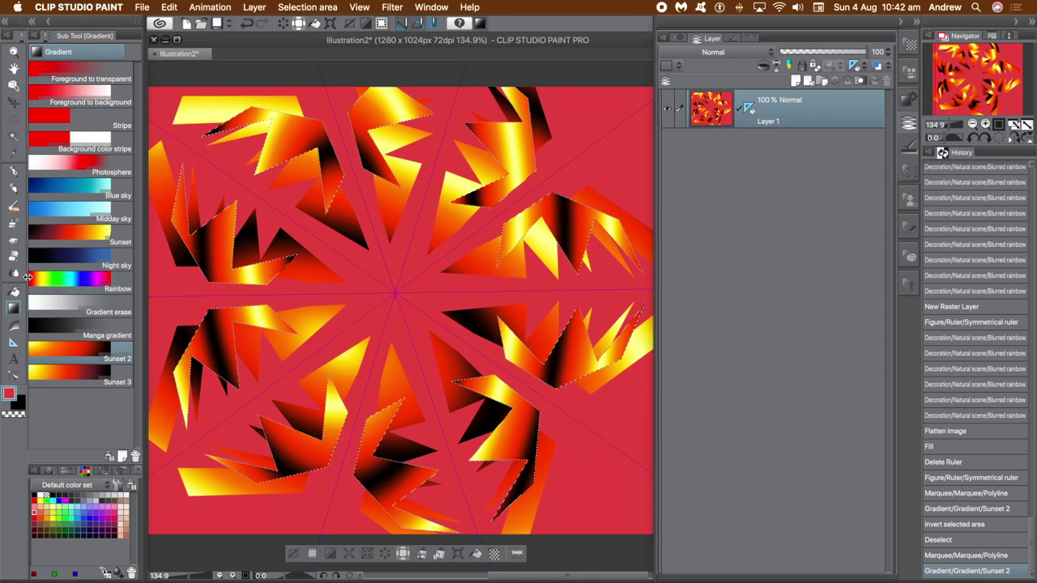
Step: Delete the symmetrical ruler from Layer 1 and deselect the selected areas
left_click(16, 345)
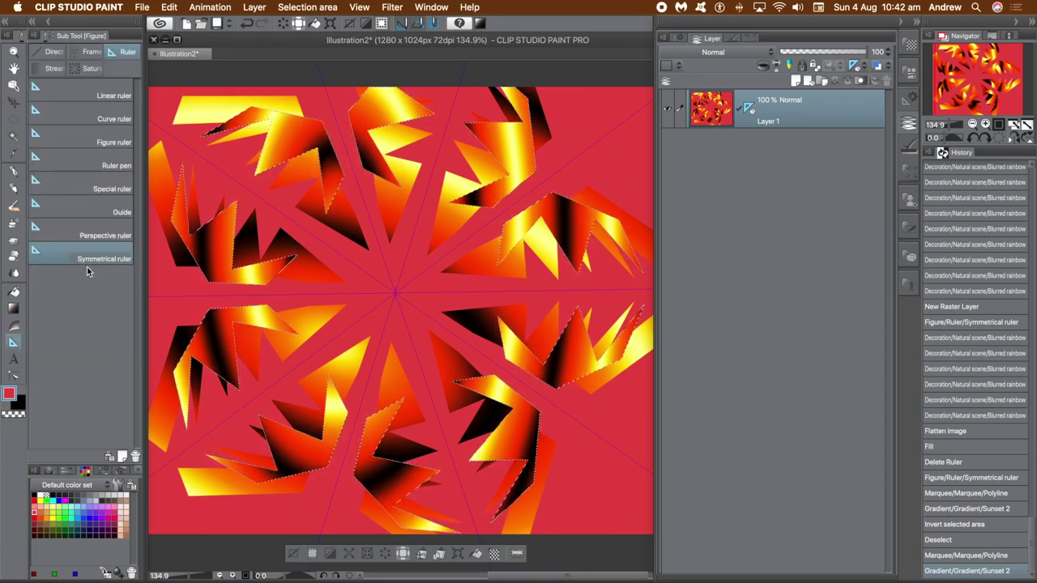
left_click(748, 109)
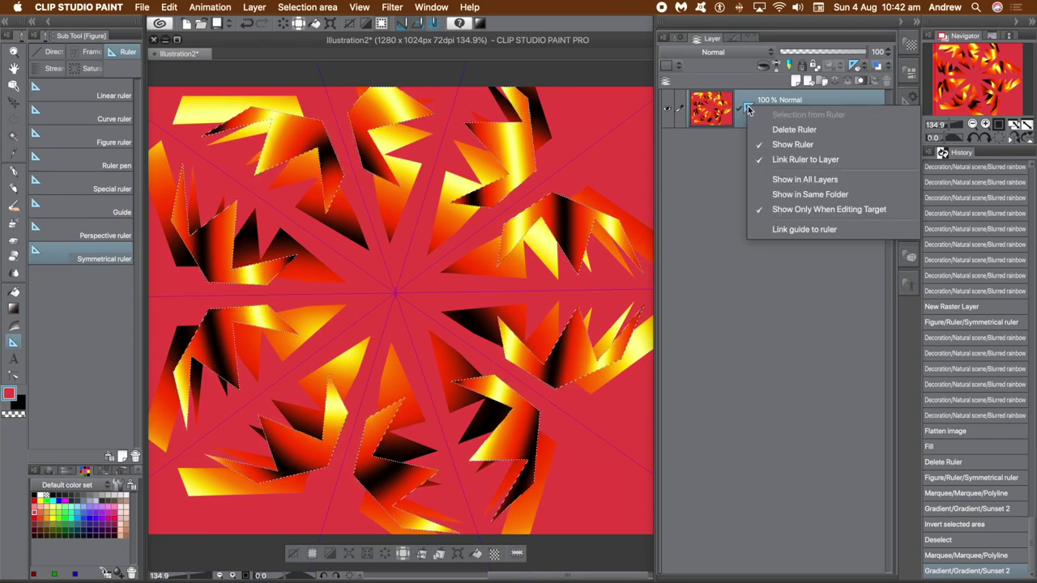
left_click(782, 130)
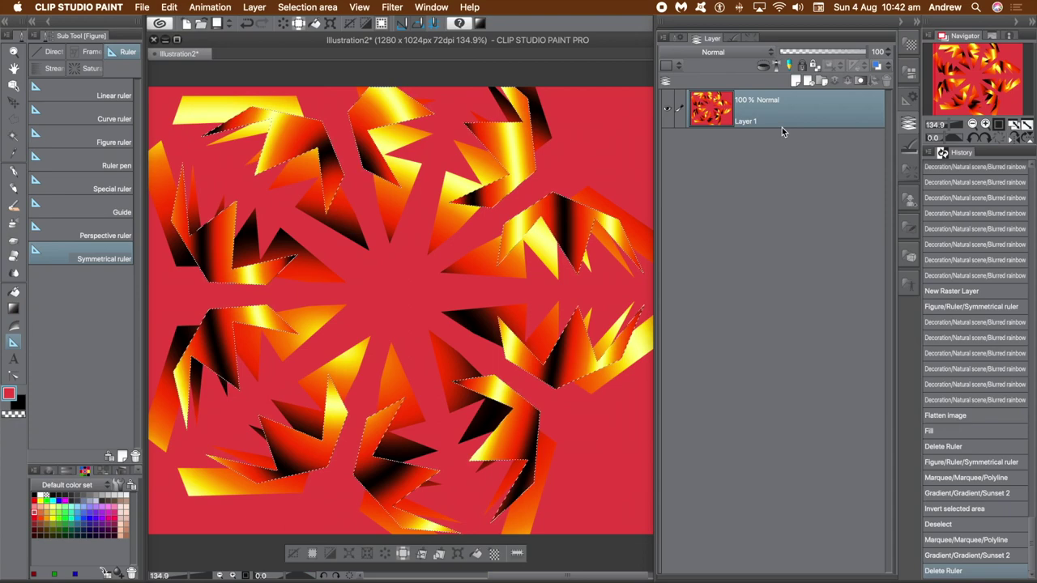
left_click(281, 8)
left_click(309, 31)
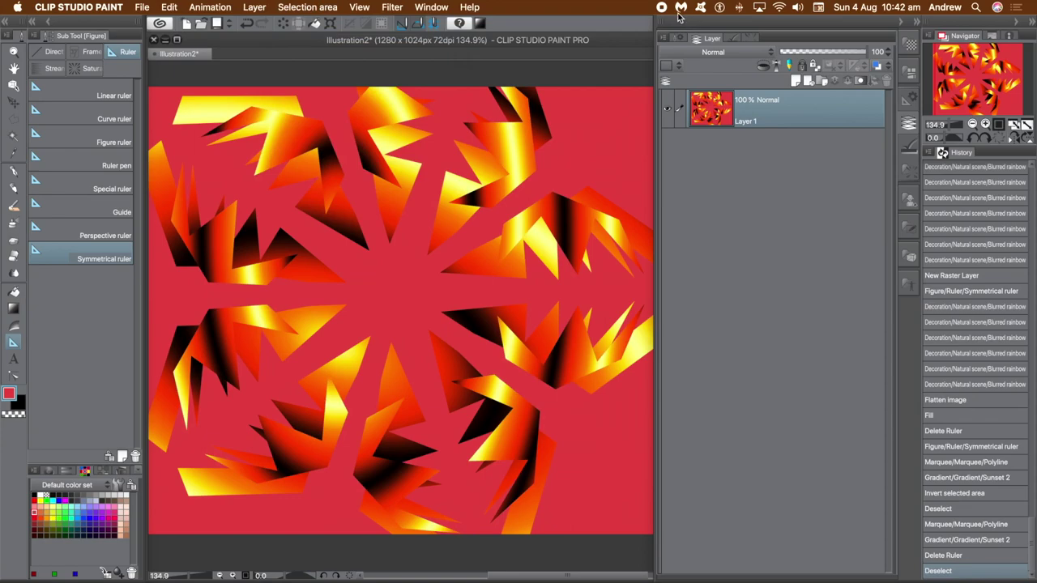
left_click(661, 10)
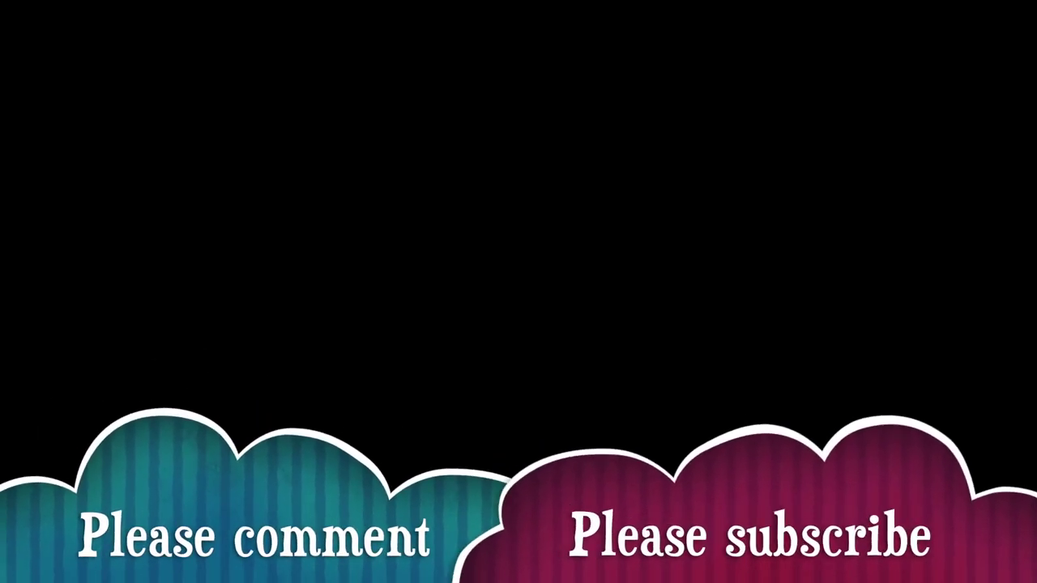